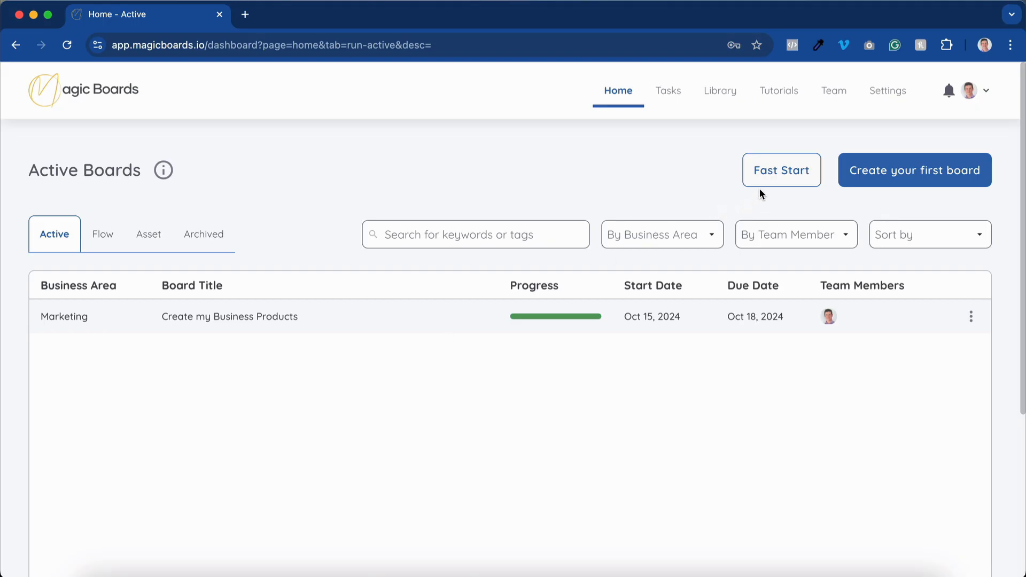
- Create a Fast Start board in the Advertising business area named "Create a new Facebook Ad"
{"action": "left_click", "coordinate": [788, 170]}
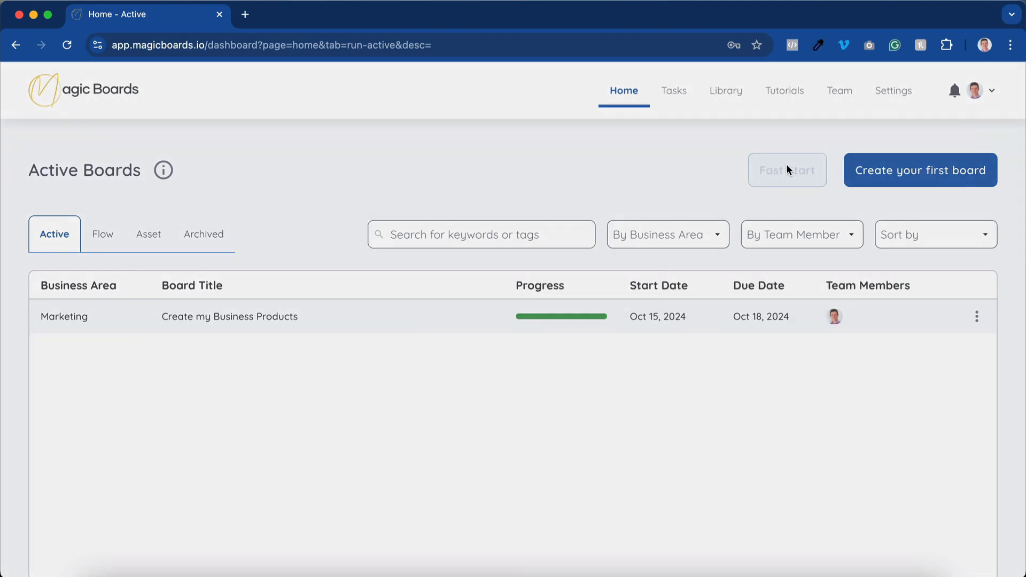
{"action": "left_click", "coordinate": [464, 211]}
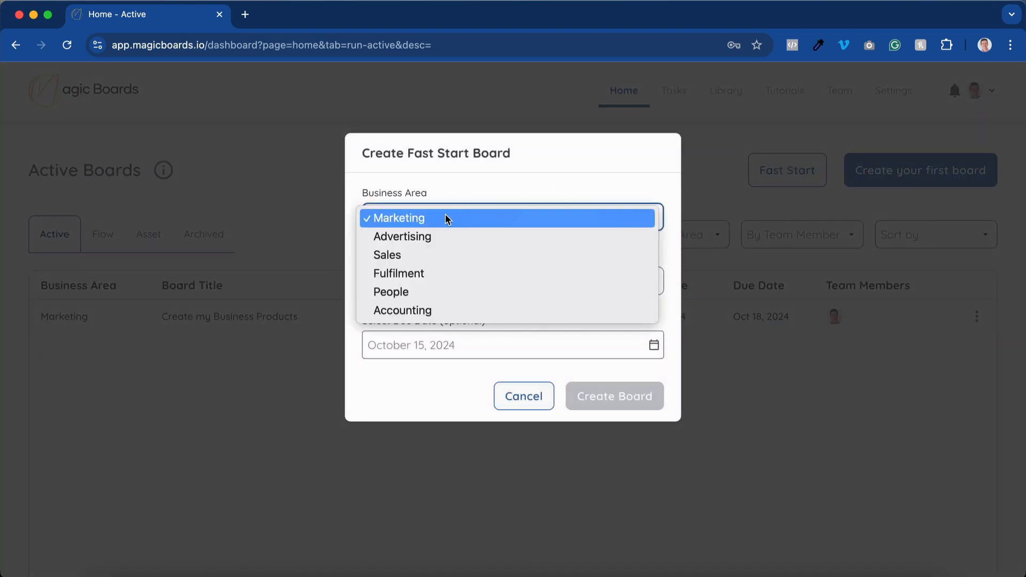
{"action": "left_click", "coordinate": [413, 238]}
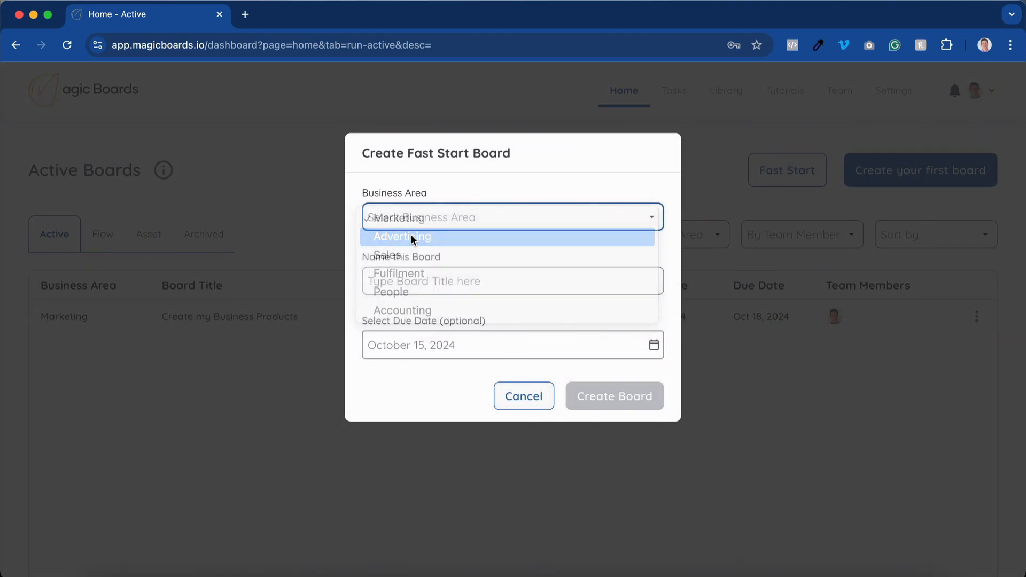
{"action": "left_click", "coordinate": [444, 282]}
{"action": "type", "text": "C"}
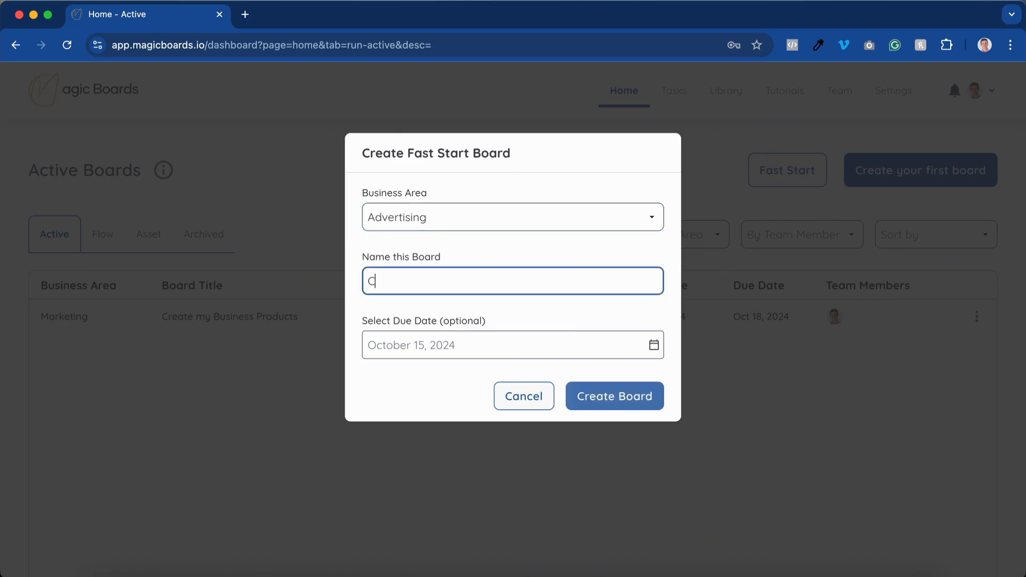
{"action": "type", "text": "reate a new Facbook"}
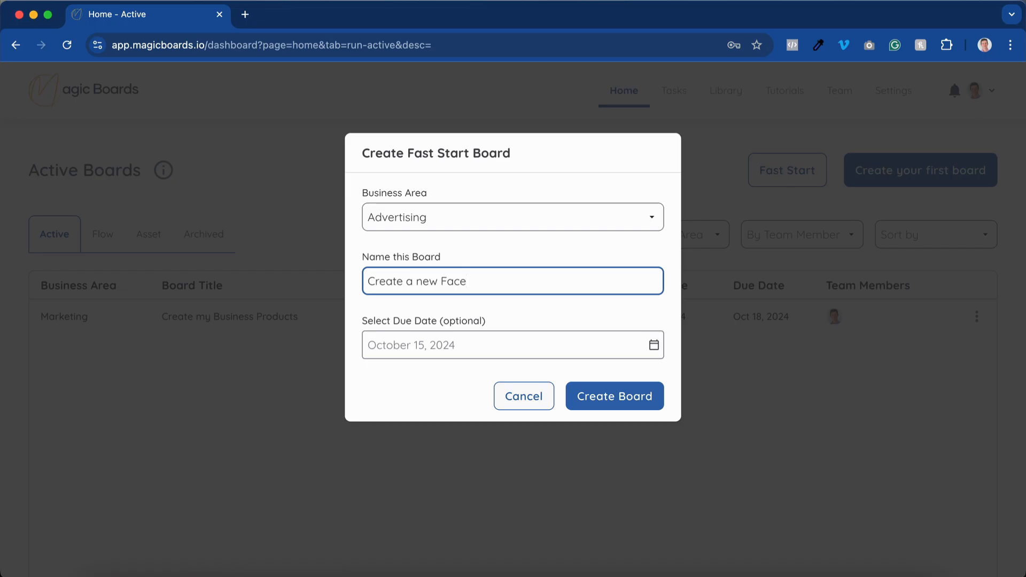
{"action": "type", "text": "book Ad"}
{"action": "left_click", "coordinate": [615, 394]}
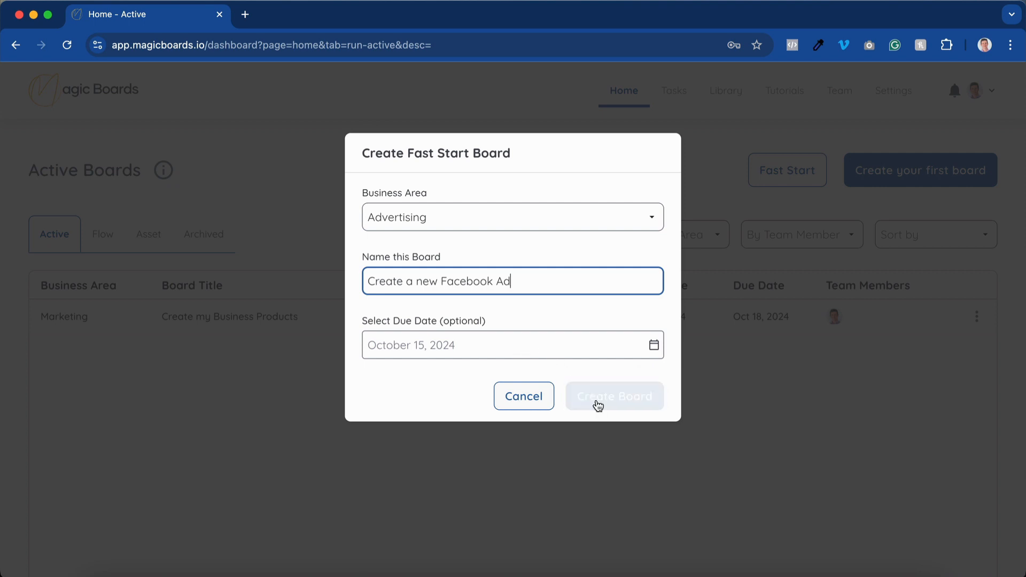
{"action": "left_click", "coordinate": [597, 400]}
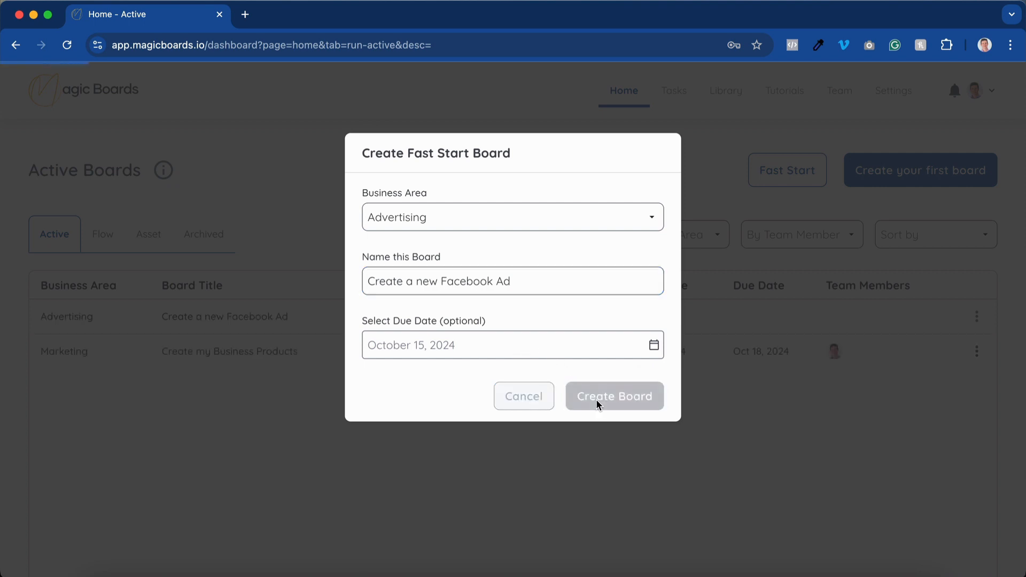
- Add a first result named "Copy for the Ad" to the board's result group
{"action": "scroll", "coordinate": [414, 362], "scroll_direction": "down", "scroll_amount": 3}
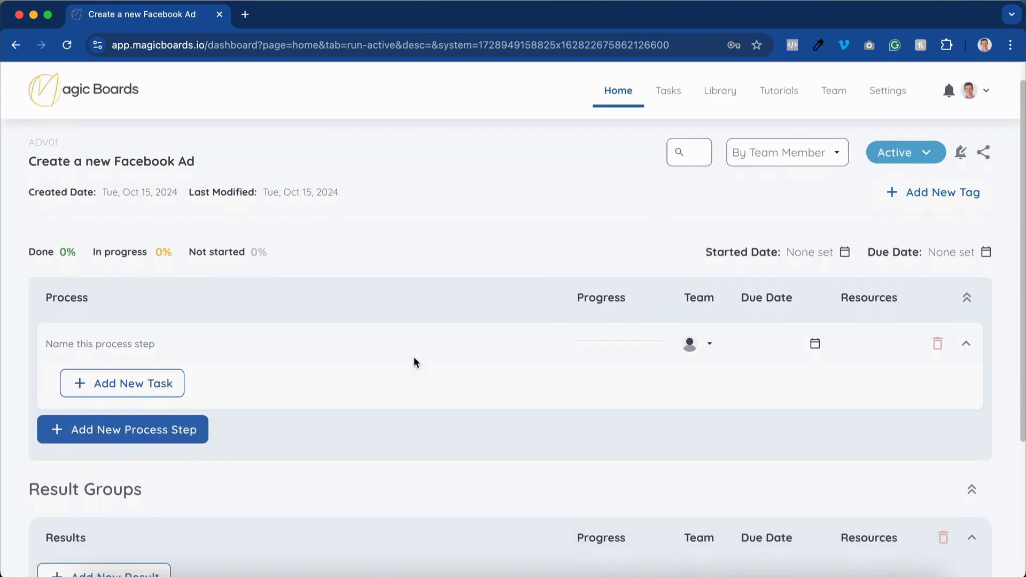
{"action": "scroll", "coordinate": [415, 363], "scroll_direction": "down", "scroll_amount": 5}
{"action": "scroll", "coordinate": [416, 363], "scroll_direction": "up", "scroll_amount": 5}
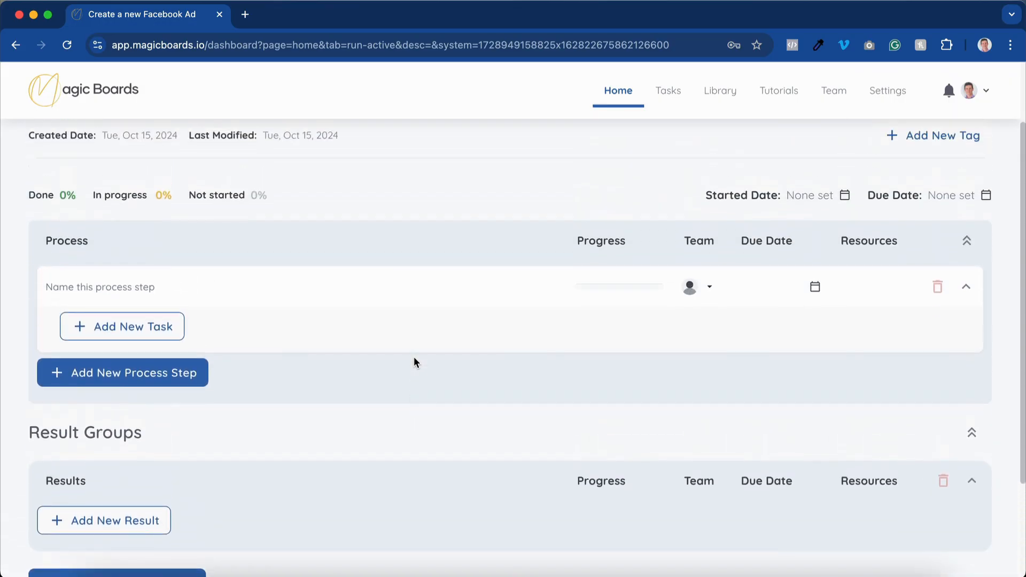
{"action": "scroll", "coordinate": [415, 363], "scroll_direction": "down", "scroll_amount": 1}
{"action": "scroll", "coordinate": [414, 364], "scroll_direction": "down", "scroll_amount": 3}
{"action": "left_click", "coordinate": [123, 394]}
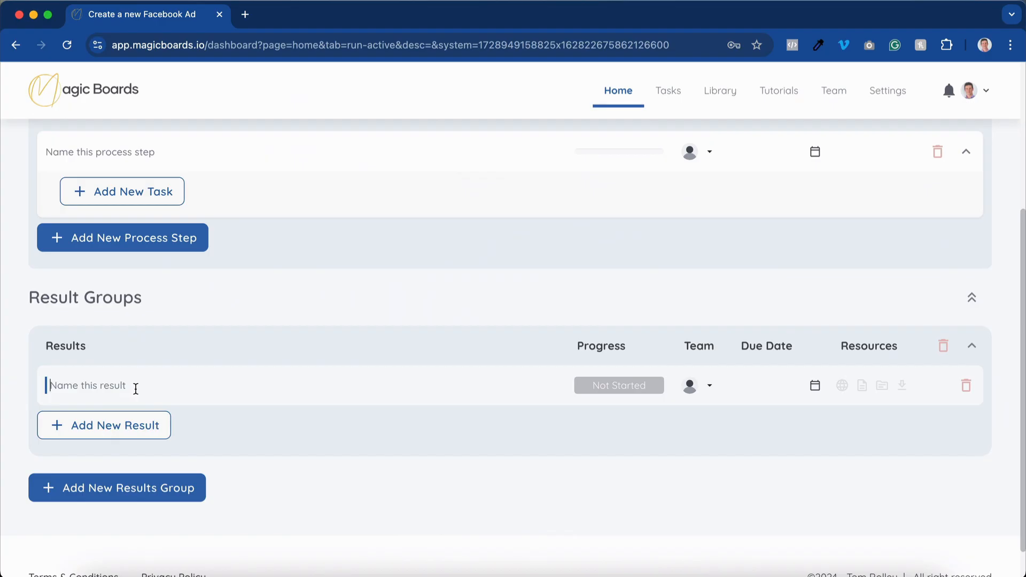
{"action": "type", "text": "Tex"}
{"action": "key", "text": "BackSpace"}
{"action": "key", "text": "BackSpace"}
{"action": "type", "text": "Copy for the Ad"}
- Add two more results named "Image for the Ad" and "Target for the Ad to go"
{"action": "left_click", "coordinate": [91, 424]}
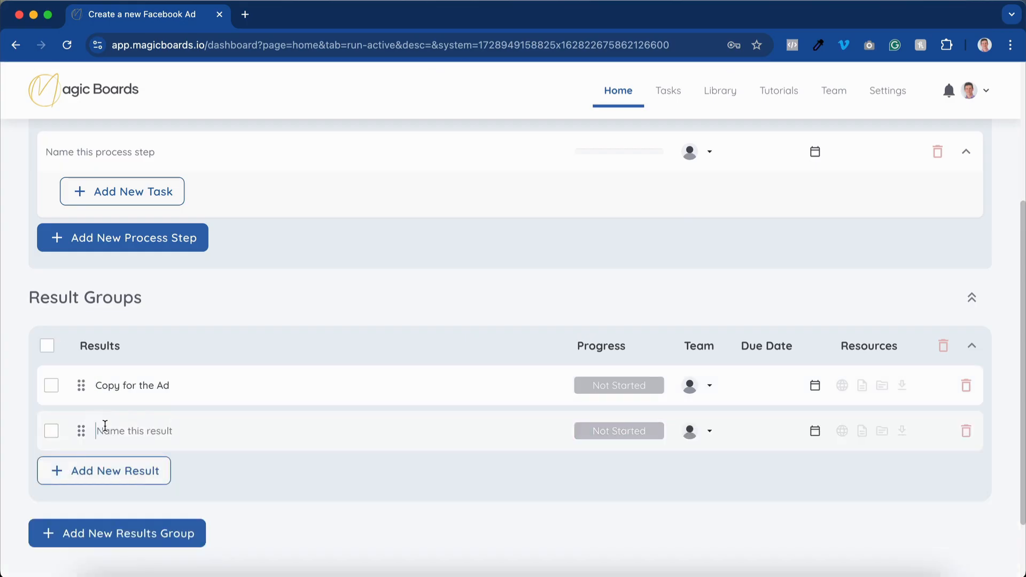
{"action": "type", "text": "Image for the Ad"}
{"action": "left_click", "coordinate": [82, 469]}
{"action": "type", "text": "Target"}
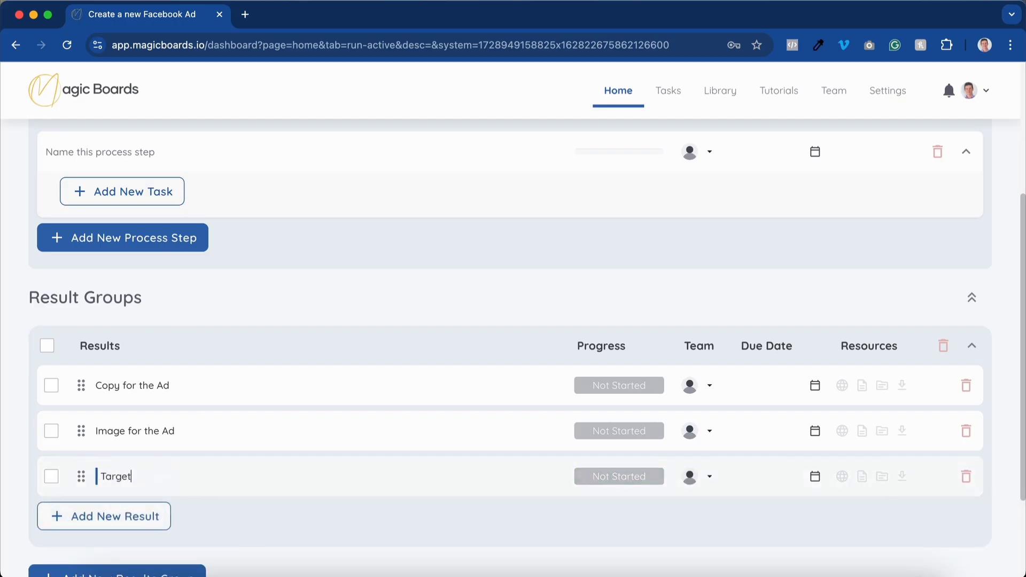
{"action": "type", "text": " for the Ad to go"}
- Add a fourth result named "Whats the ad for? Who's it for?"
{"action": "left_click", "coordinate": [104, 521]}
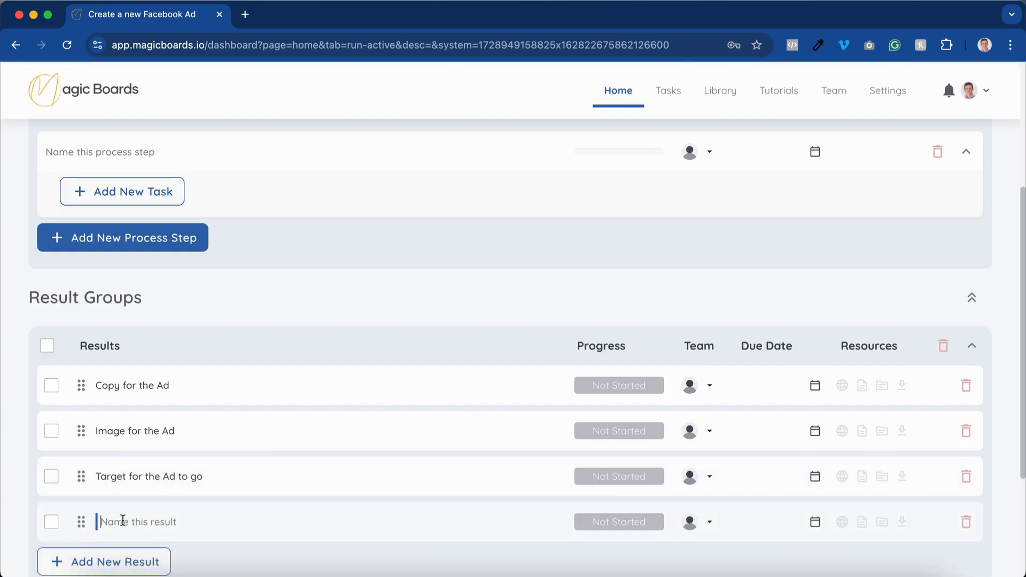
{"action": "type", "text": "W"}
{"action": "key", "text": "BackSpace"}
{"action": "type", "text": "Whats the ad"}
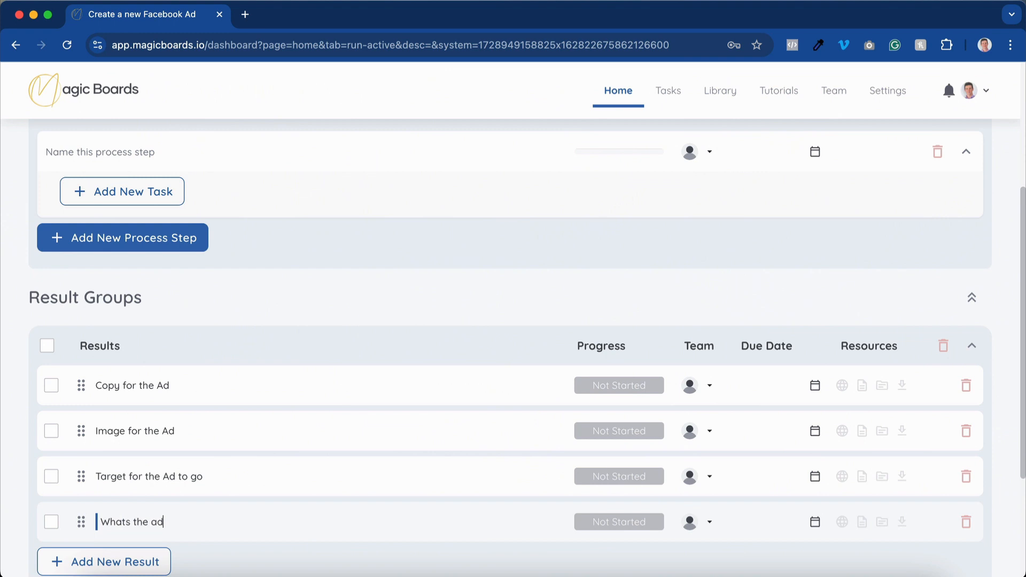
{"action": "type", "text": " for? Whos"}
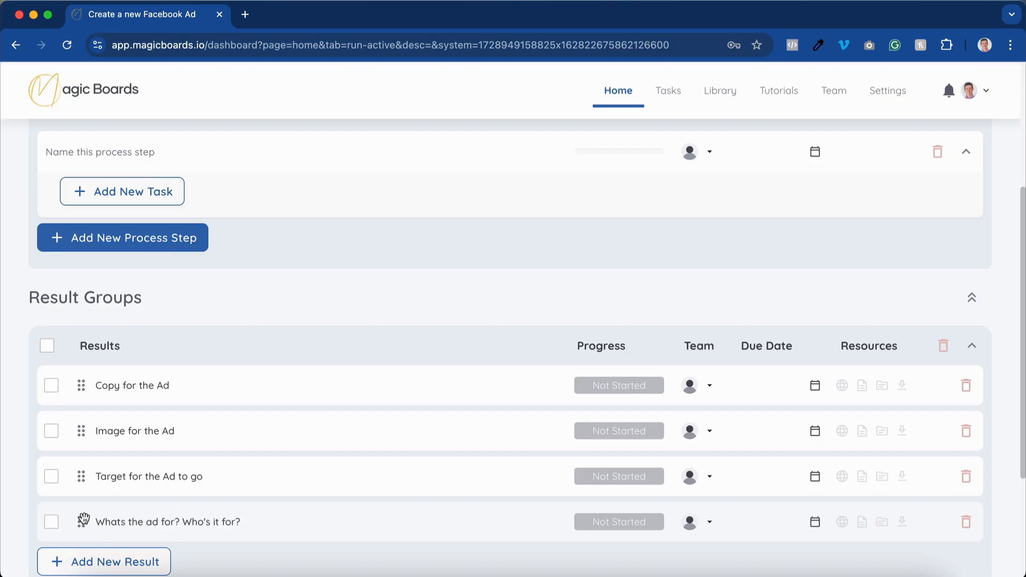
- Reorder the results so "Whats the ad for? Who's it for?" comes first and "Target for the Ad to go" second
{"action": "left_click_drag", "start_coordinate": [84, 519], "coordinate": [143, 378]}
{"action": "scroll", "coordinate": [242, 419], "scroll_direction": "up", "scroll_amount": 3}
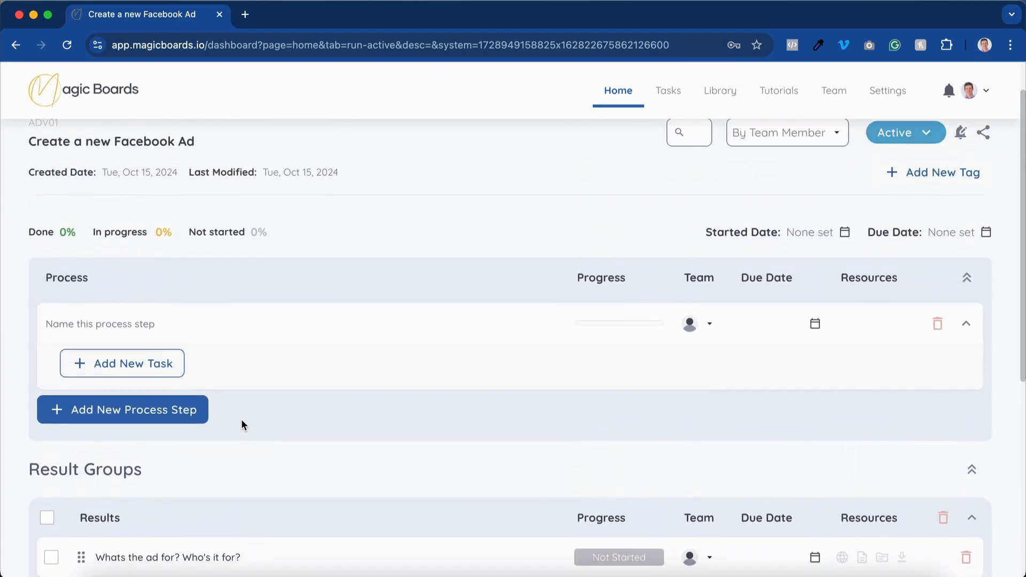
{"action": "scroll", "coordinate": [241, 420], "scroll_direction": "down", "scroll_amount": 3}
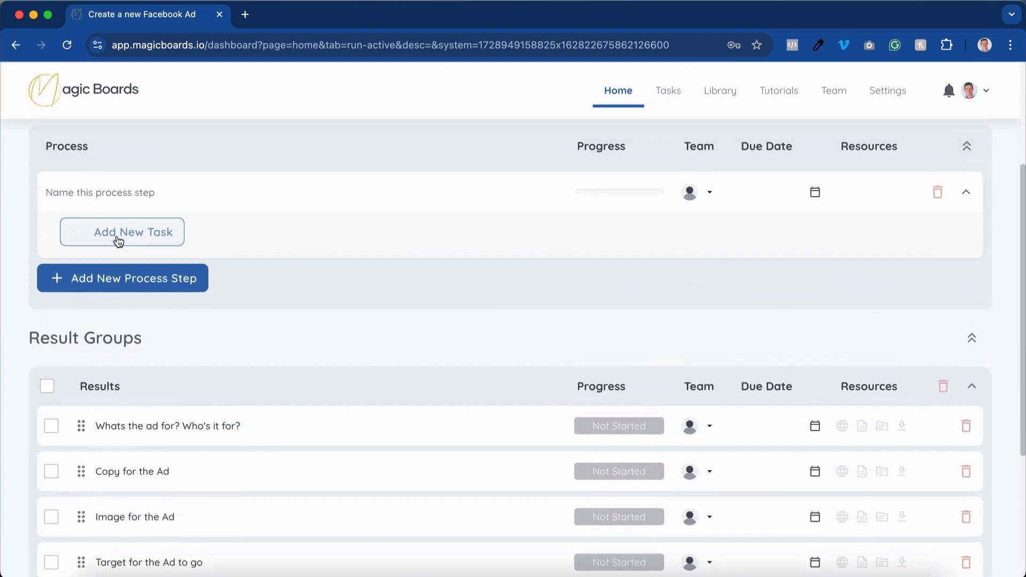
{"action": "left_click", "coordinate": [107, 195]}
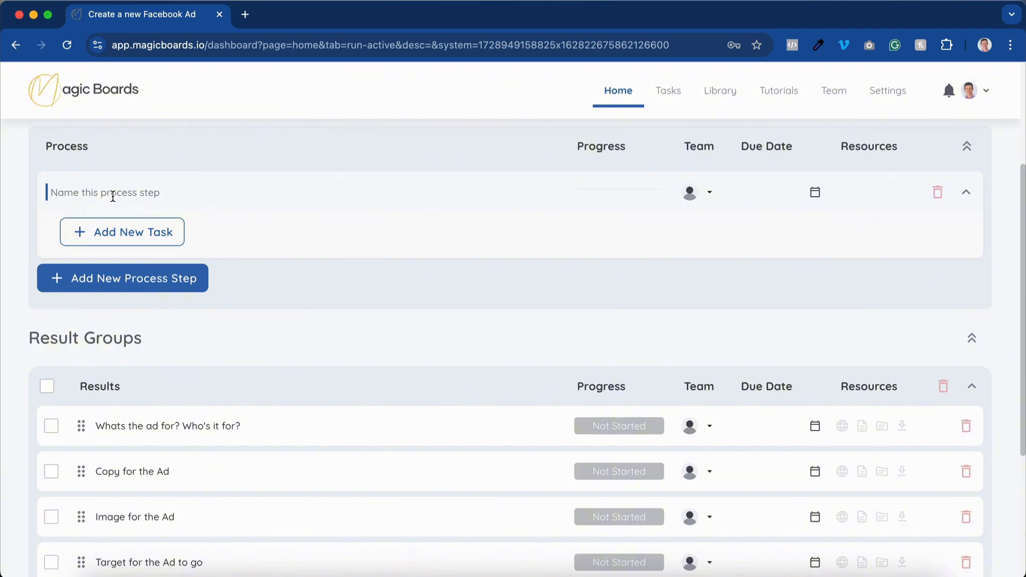
{"action": "scroll", "coordinate": [113, 329], "scroll_direction": "down", "scroll_amount": 3}
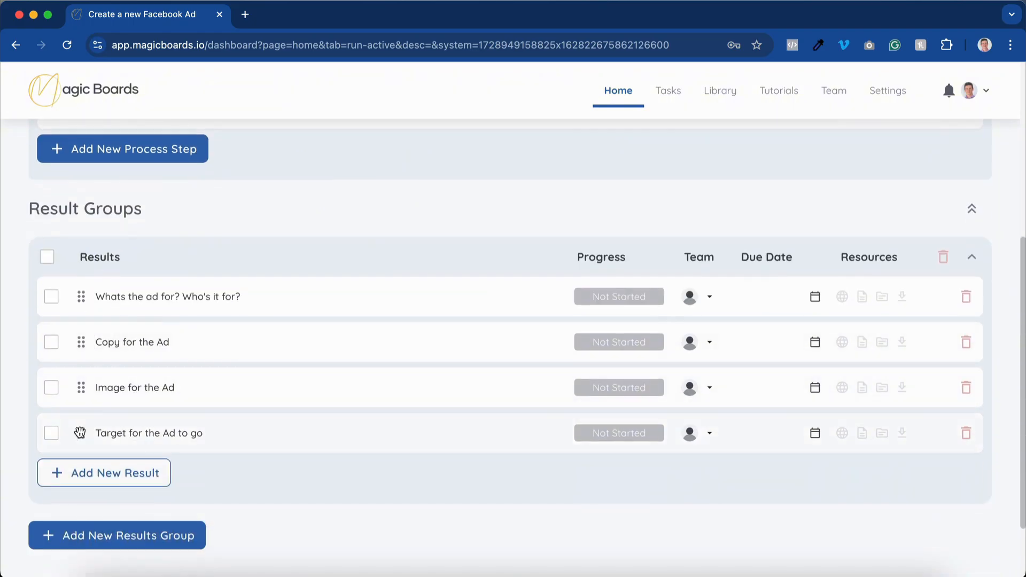
{"action": "left_click_drag", "start_coordinate": [81, 431], "coordinate": [165, 355]}
- Name the empty process step "Define the ads purpose"
{"action": "scroll", "coordinate": [167, 360], "scroll_direction": "up", "scroll_amount": 4}
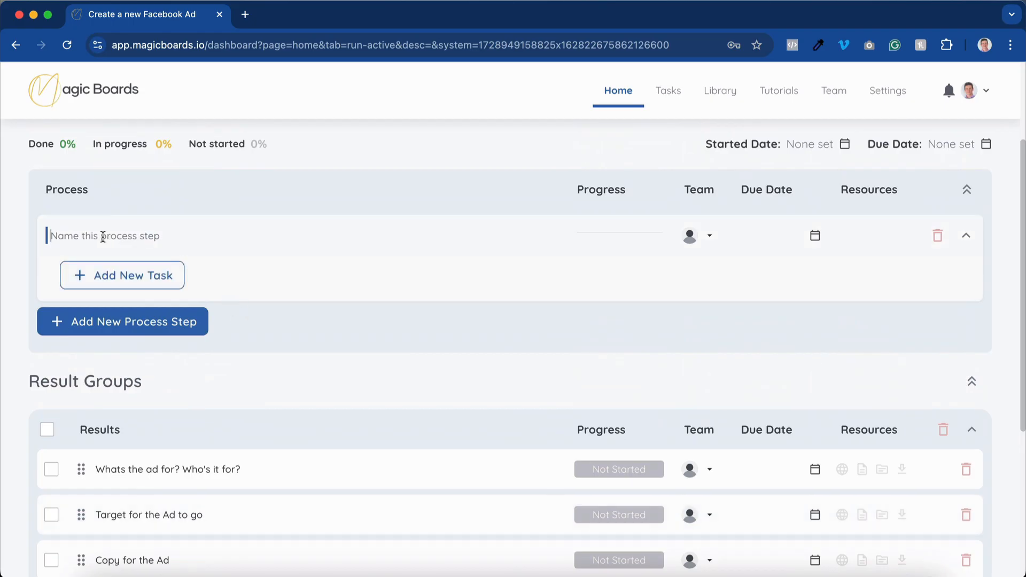
{"action": "type", "text": "Define the "}
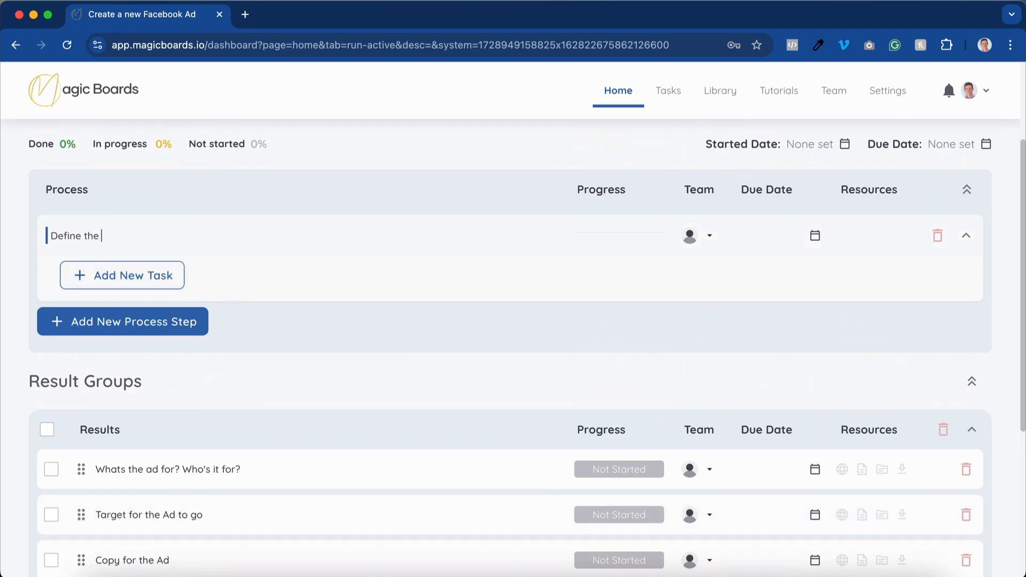
{"action": "type", "text": "ads purpose"}
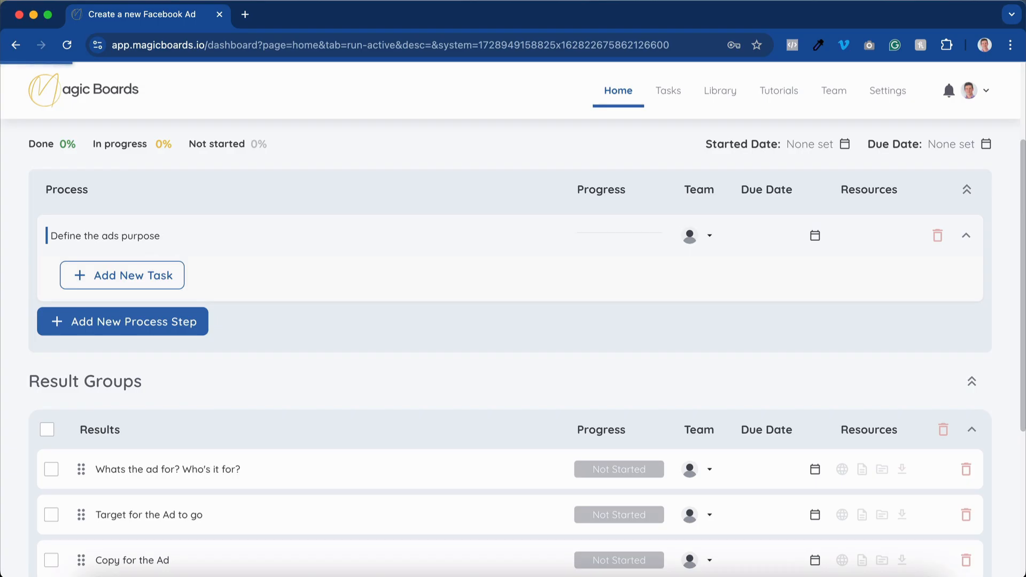
- Add the tasks "who", "whats it for" and "link" under the "Define the ads purpose" process step
{"action": "left_click", "coordinate": [113, 281]}
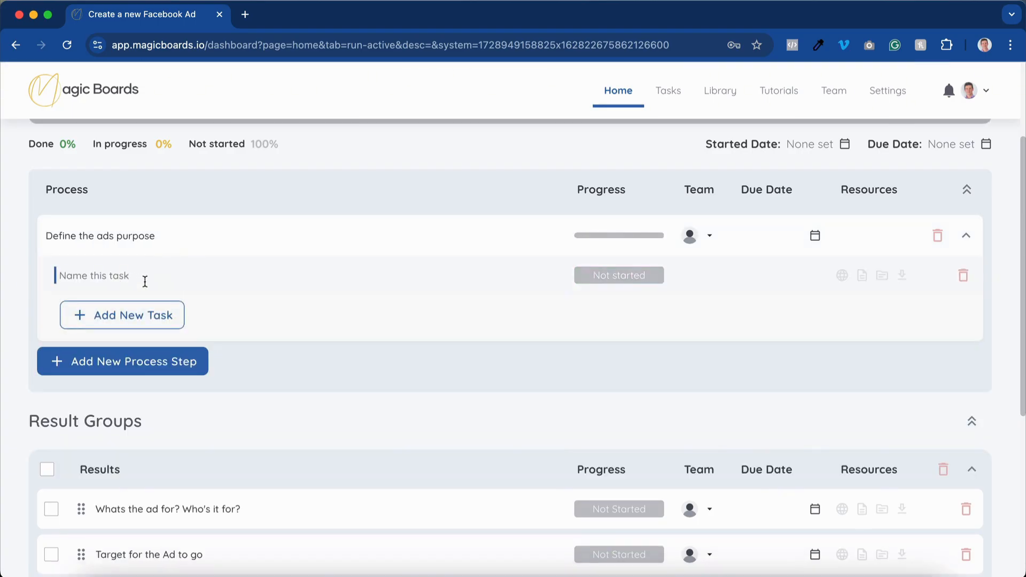
{"action": "type", "text": "who"}
{"action": "left_click", "coordinate": [138, 316]}
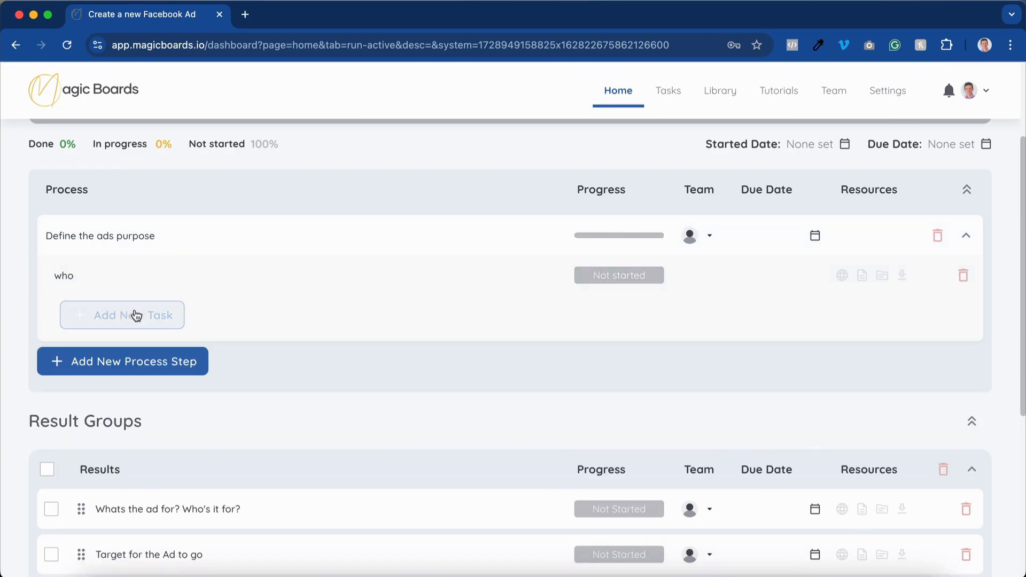
{"action": "type", "text": "where"}
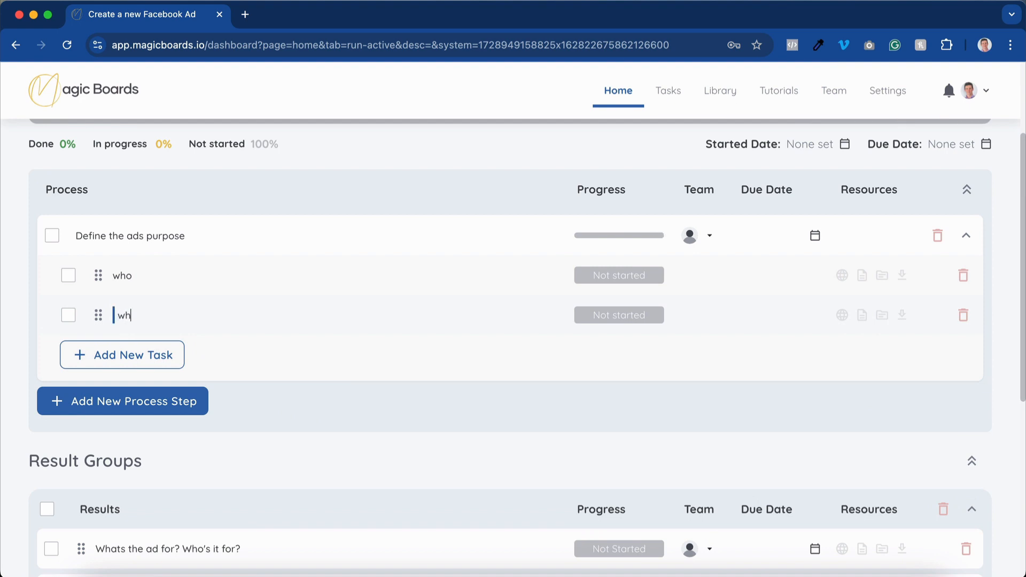
{"action": "key", "text": "BackSpace"}
{"action": "key", "text": "BackSpace"}
{"action": "key", "text": "BackSpace"}
{"action": "key", "text": "BackSpace"}
{"action": "type", "text": "whats it for"}
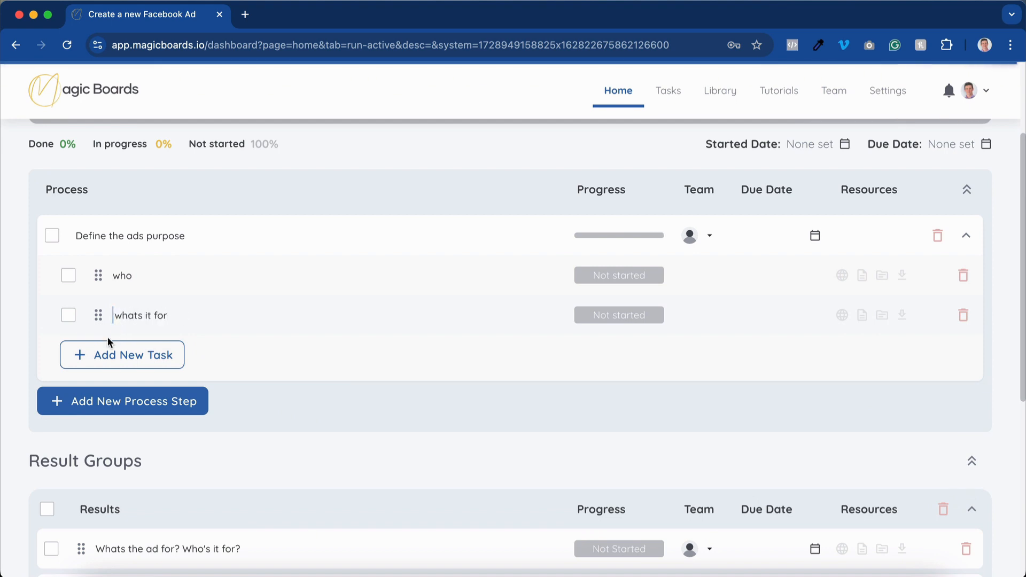
{"action": "left_click", "coordinate": [107, 353]}
{"action": "type", "text": "link"}
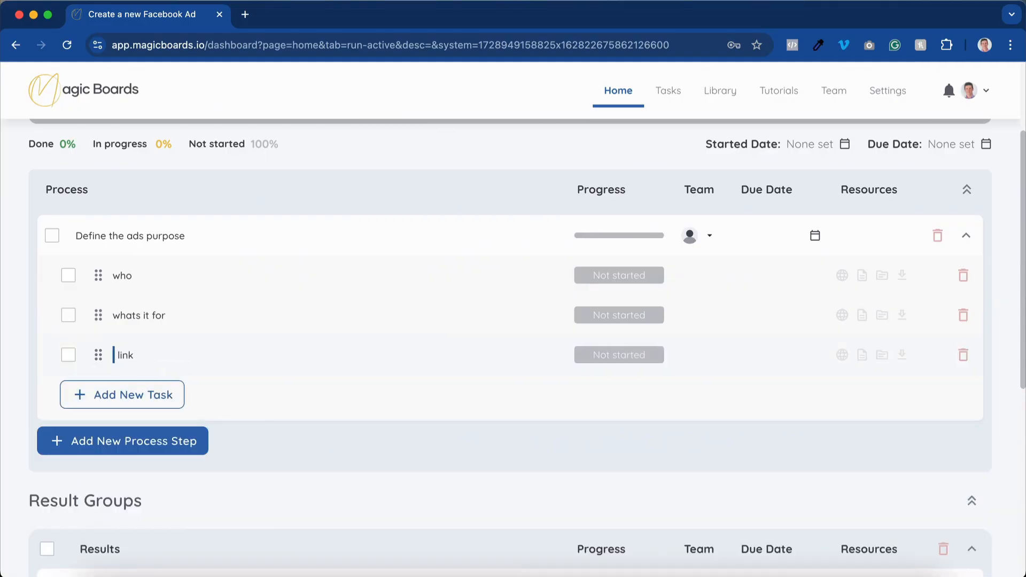
- Add a second process step named "Write Ad"
{"action": "scroll", "coordinate": [290, 340], "scroll_direction": "down", "scroll_amount": 2}
{"action": "scroll", "coordinate": [290, 340], "scroll_direction": "down", "scroll_amount": 7}
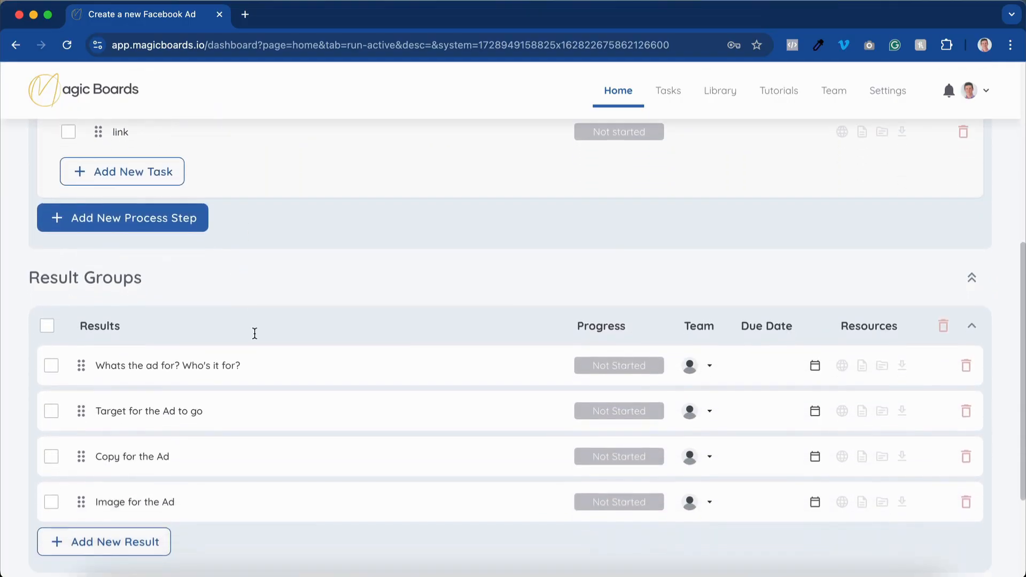
{"action": "left_click", "coordinate": [144, 454]}
{"action": "scroll", "coordinate": [191, 468], "scroll_direction": "up", "scroll_amount": 5}
{"action": "left_click", "coordinate": [106, 351]}
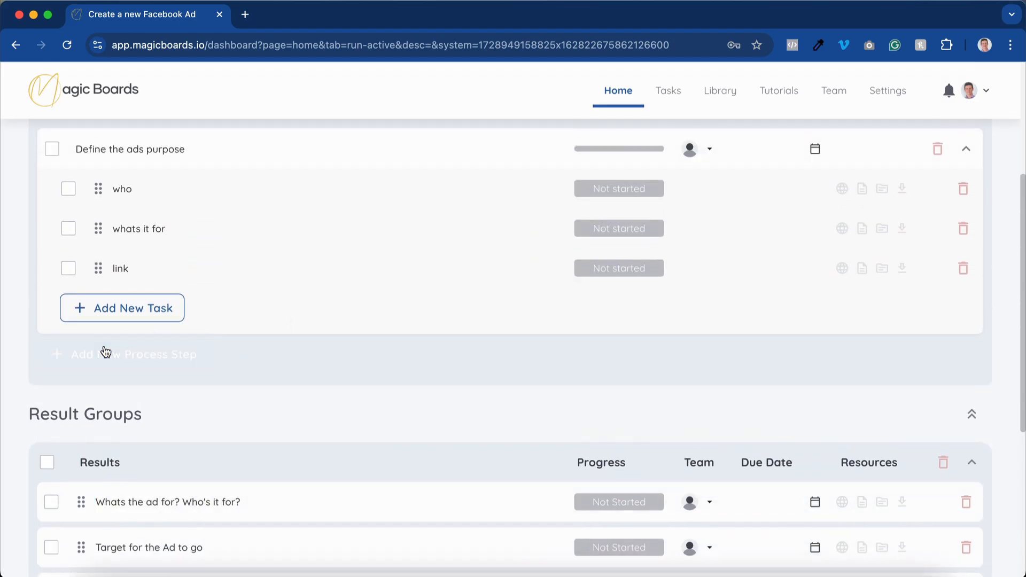
{"action": "type", "text": "Write Ad"}
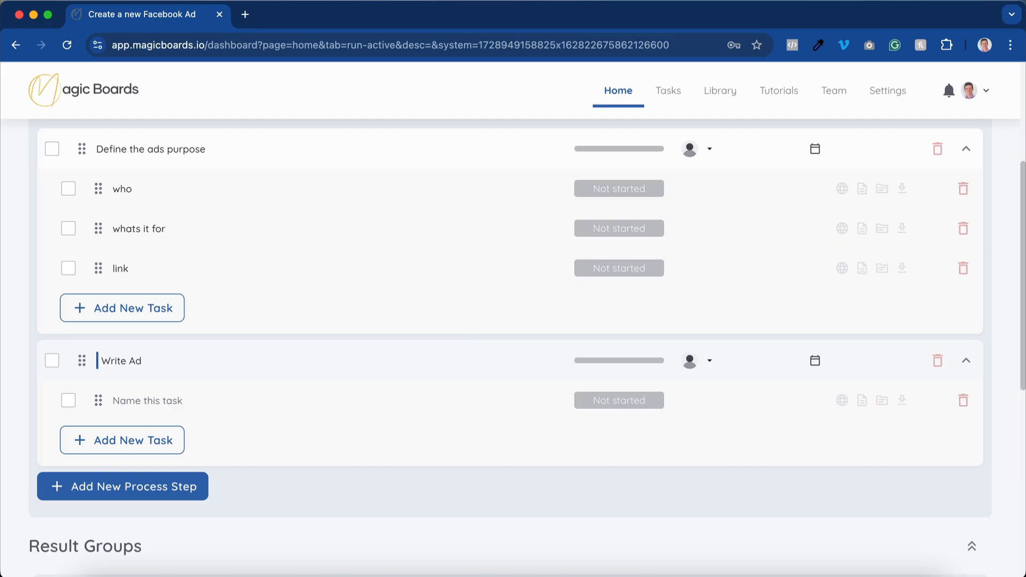
- Give the "Write Ad" process step two tasks named "Copy" and "Image on Canva"
{"action": "left_click", "coordinate": [119, 400]}
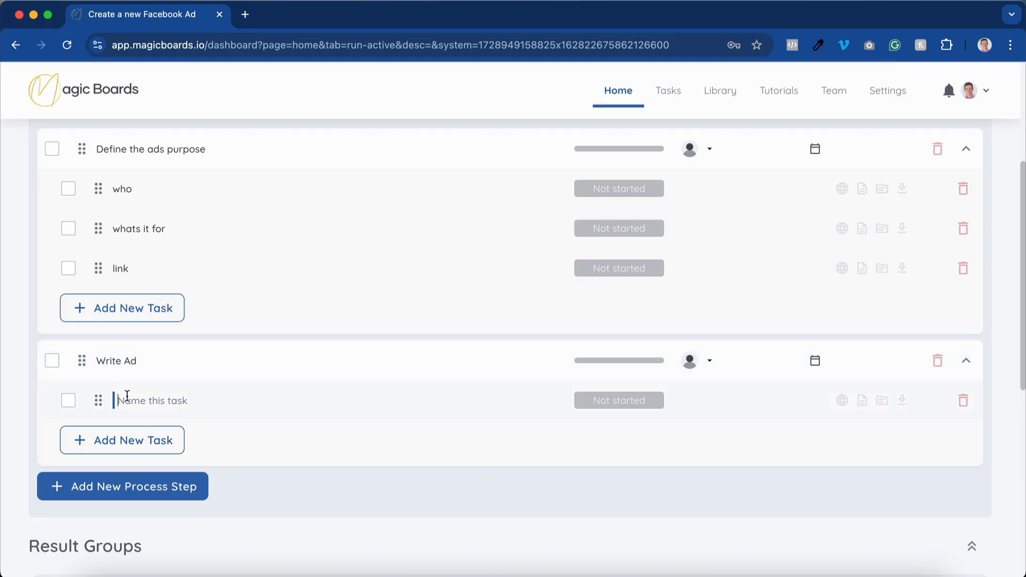
{"action": "type", "text": "Copy"}
{"action": "left_click", "coordinate": [112, 445]}
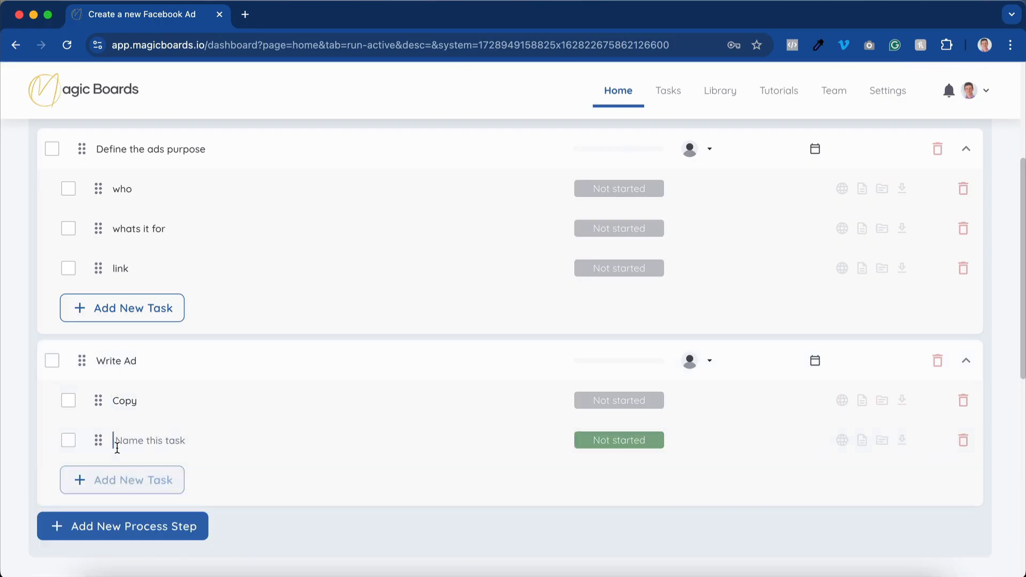
{"action": "type", "text": "Image"}
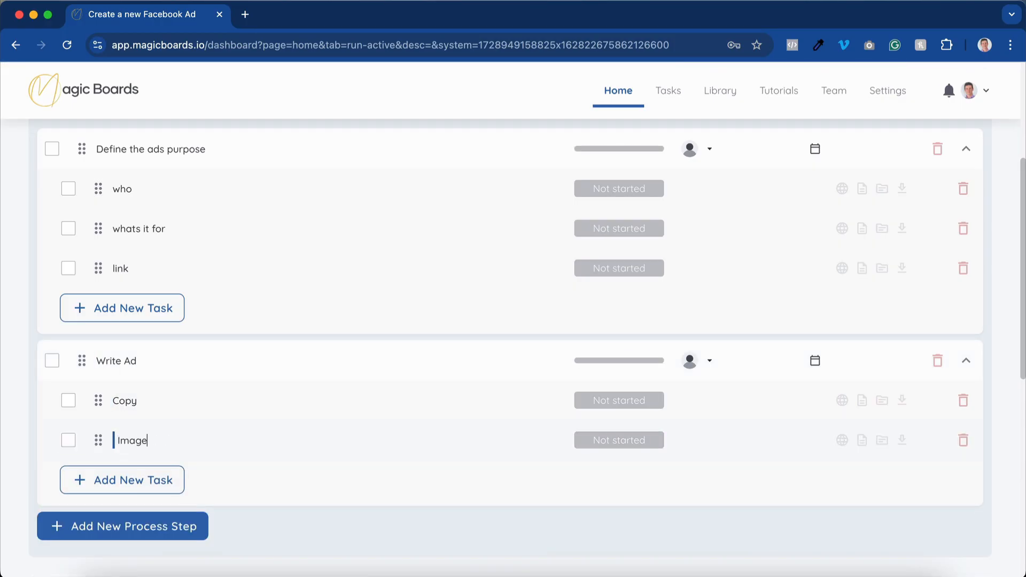
{"action": "type", "text": " on Cnav"}
{"action": "key", "text": "BackSpace"}
{"action": "key", "text": "BackSpace"}
{"action": "type", "text": "an"}
- Add a third process step named "Load into Facebook Ad Manager" with a task named "Campaign"
{"action": "left_click", "coordinate": [108, 512]}
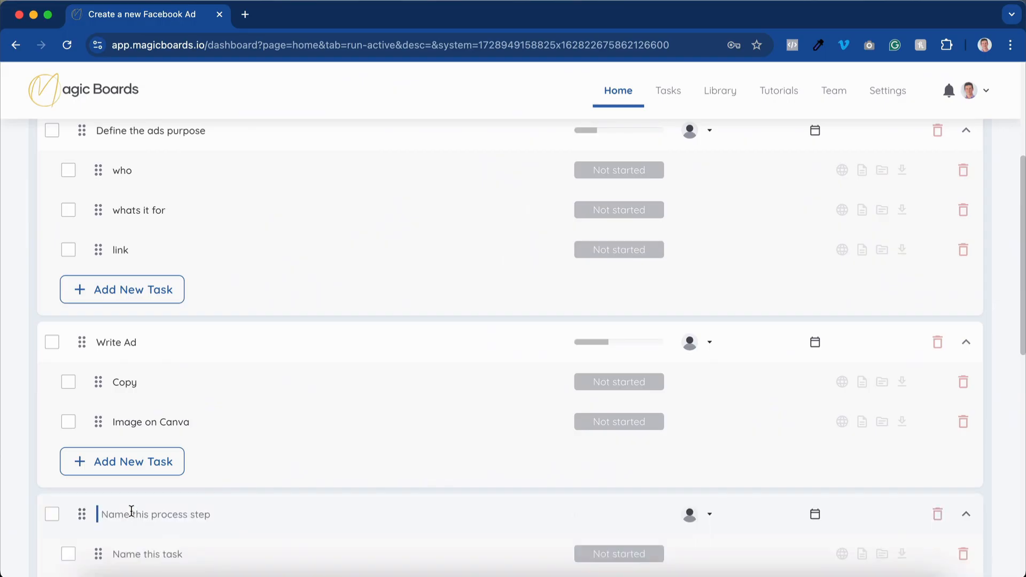
{"action": "type", "text": "Load into Fac"}
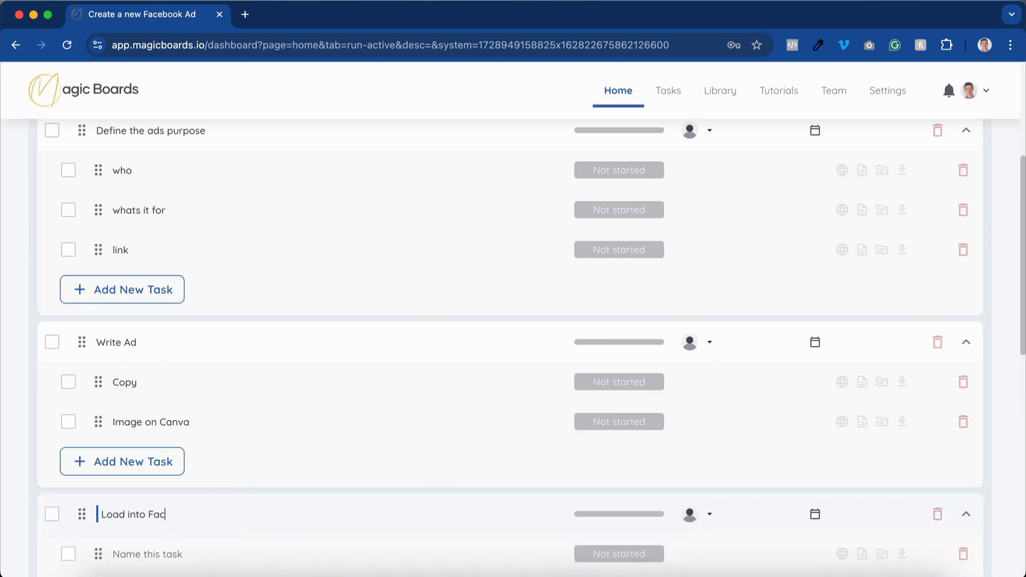
{"action": "type", "text": "ebook Ad Manager"}
{"action": "scroll", "coordinate": [160, 521], "scroll_direction": "down", "scroll_amount": 1}
{"action": "left_click", "coordinate": [143, 492]}
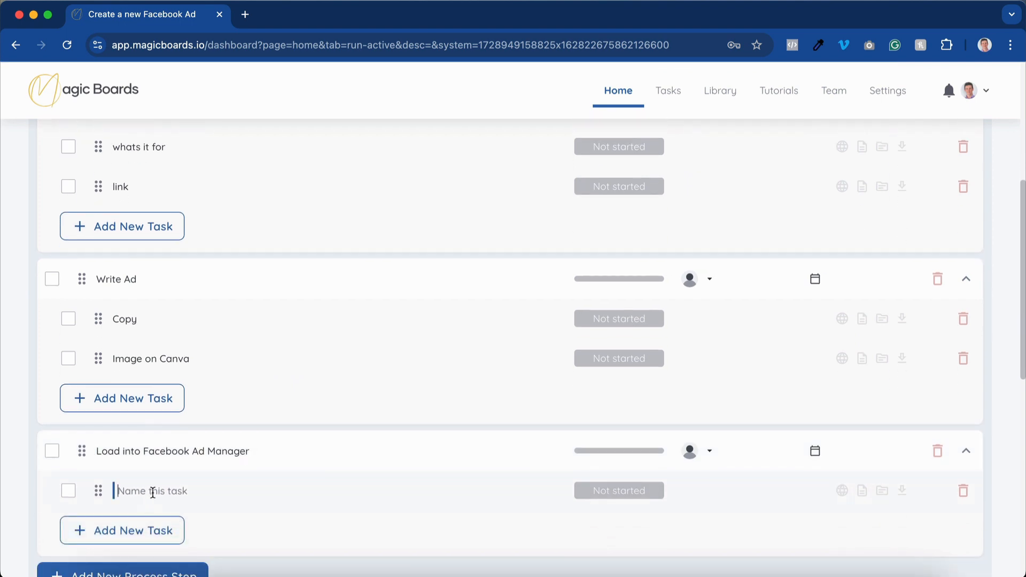
{"action": "type", "text": "Campaign"}
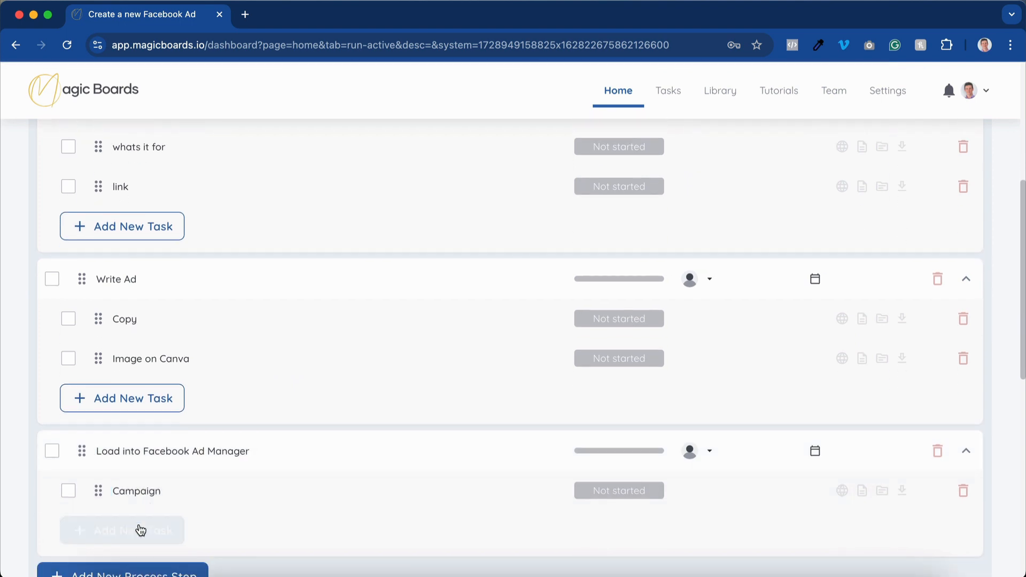
- Add a new result named "Campaign" to the existing result group
{"action": "scroll", "coordinate": [284, 497], "scroll_direction": "down", "scroll_amount": 5}
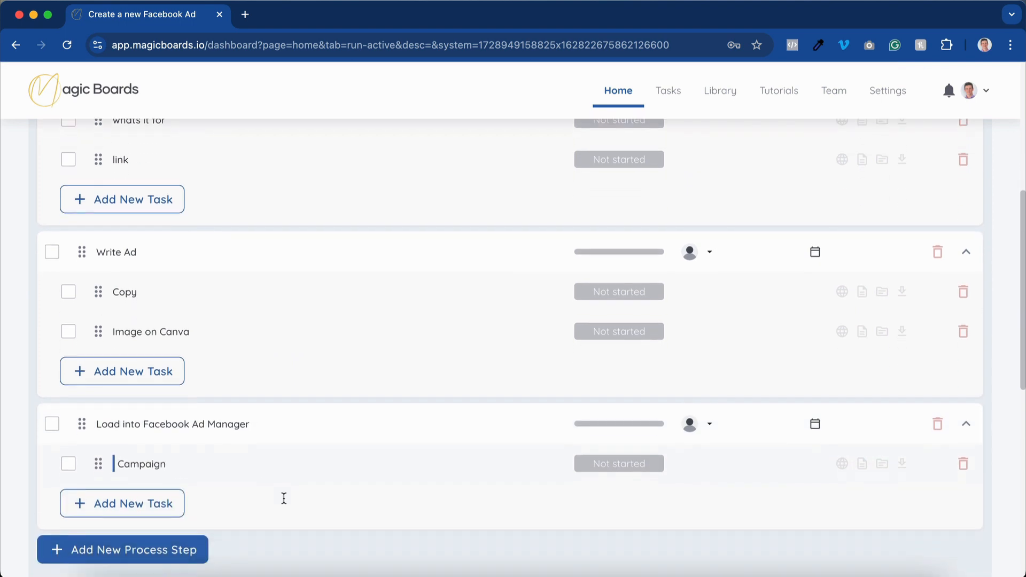
{"action": "scroll", "coordinate": [284, 498], "scroll_direction": "down", "scroll_amount": 3}
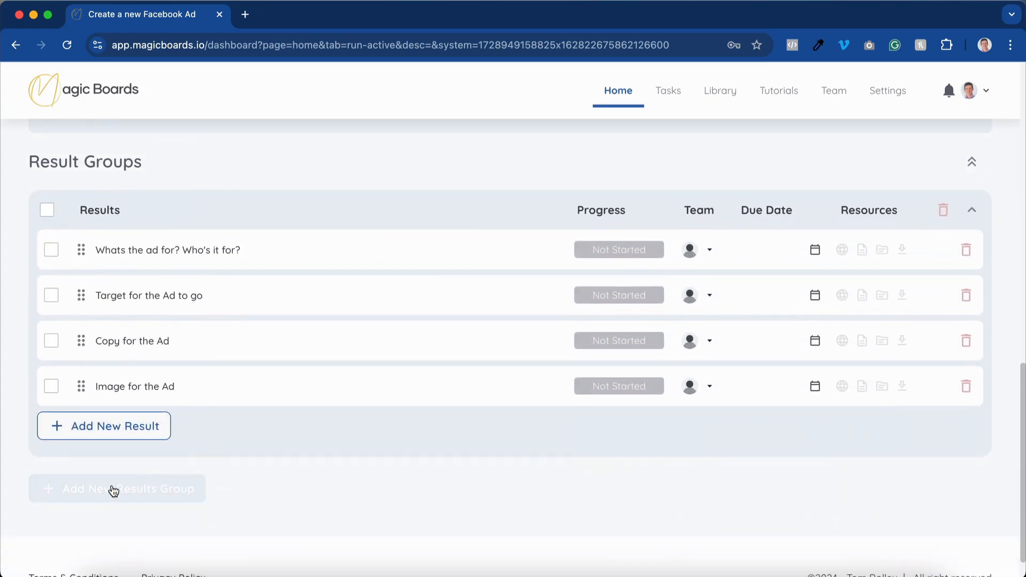
{"action": "left_click", "coordinate": [101, 426]}
{"action": "type", "text": "Campaign"}
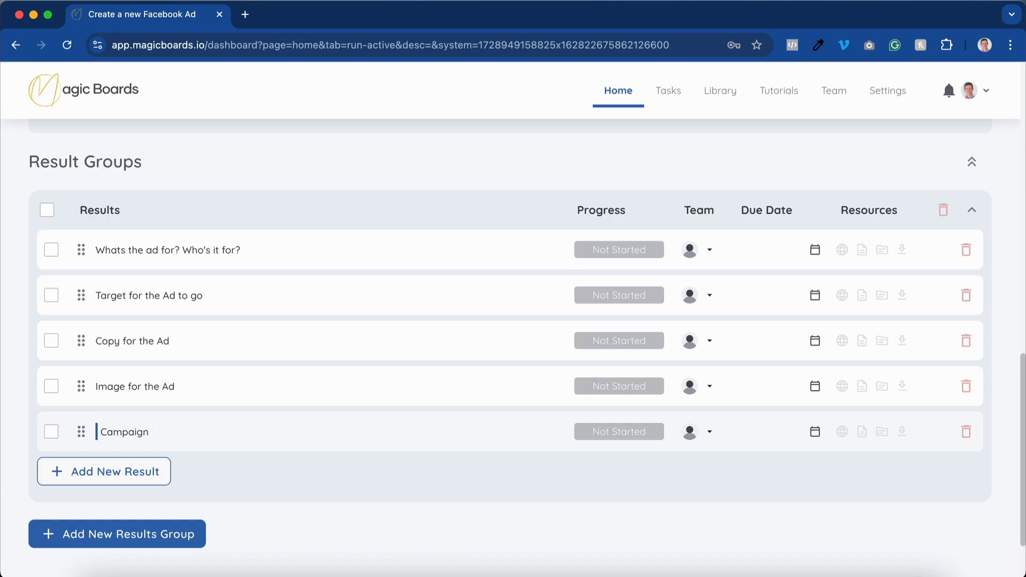
{"action": "left_click", "coordinate": [317, 478]}
- Set the board's started date to Oct 16, 2024 and its due date to Oct 18, 2024
{"action": "scroll", "coordinate": [316, 476], "scroll_direction": "up", "scroll_amount": 15}
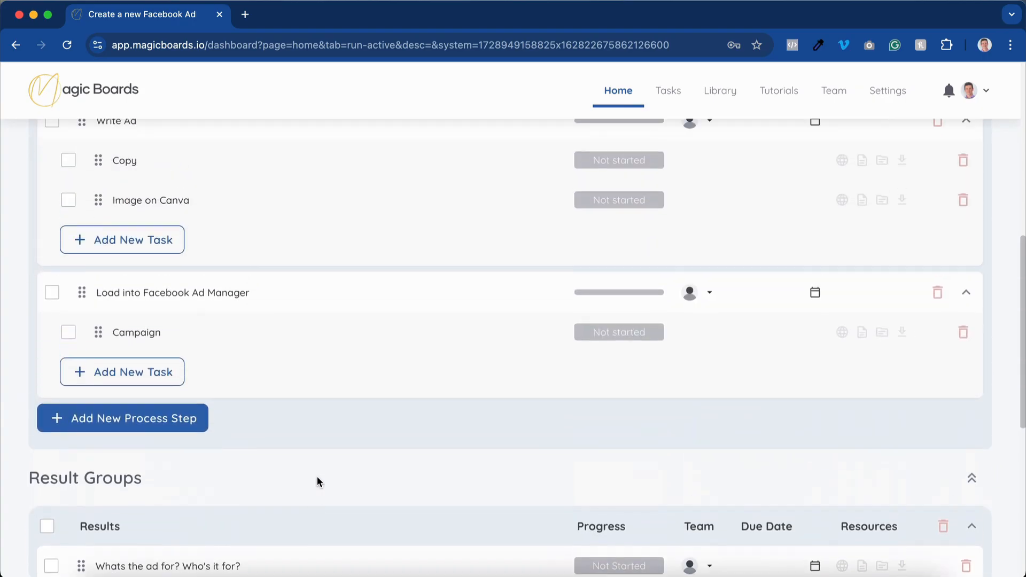
{"action": "scroll", "coordinate": [317, 476], "scroll_direction": "up", "scroll_amount": 5}
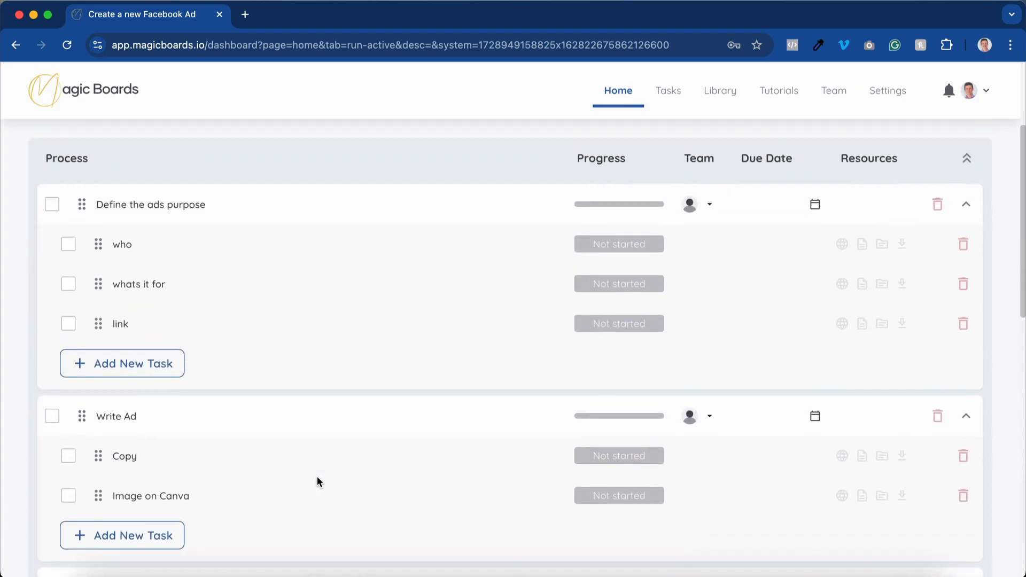
{"action": "scroll", "coordinate": [316, 476], "scroll_direction": "up", "scroll_amount": 1}
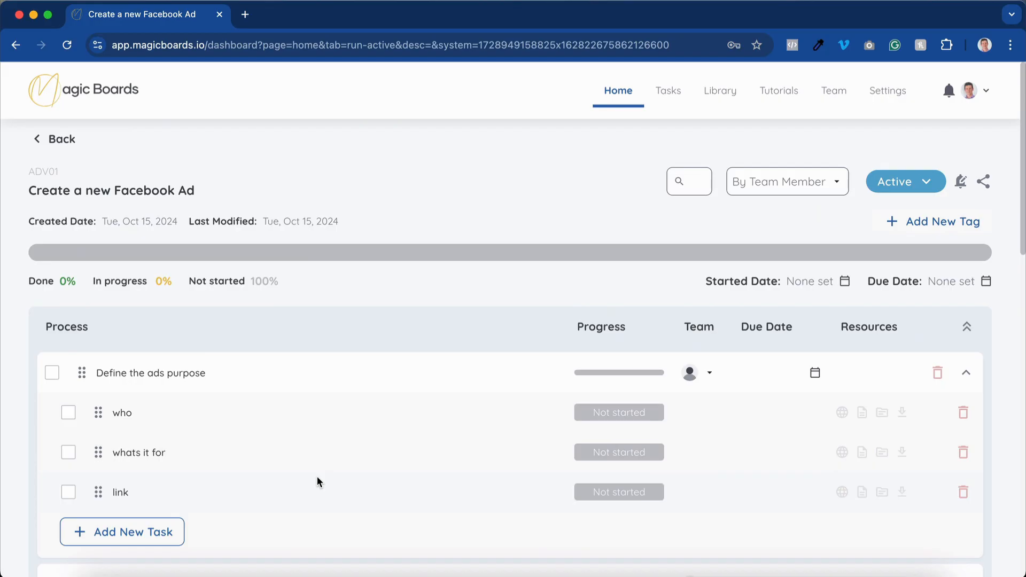
{"action": "left_click", "coordinate": [845, 283]}
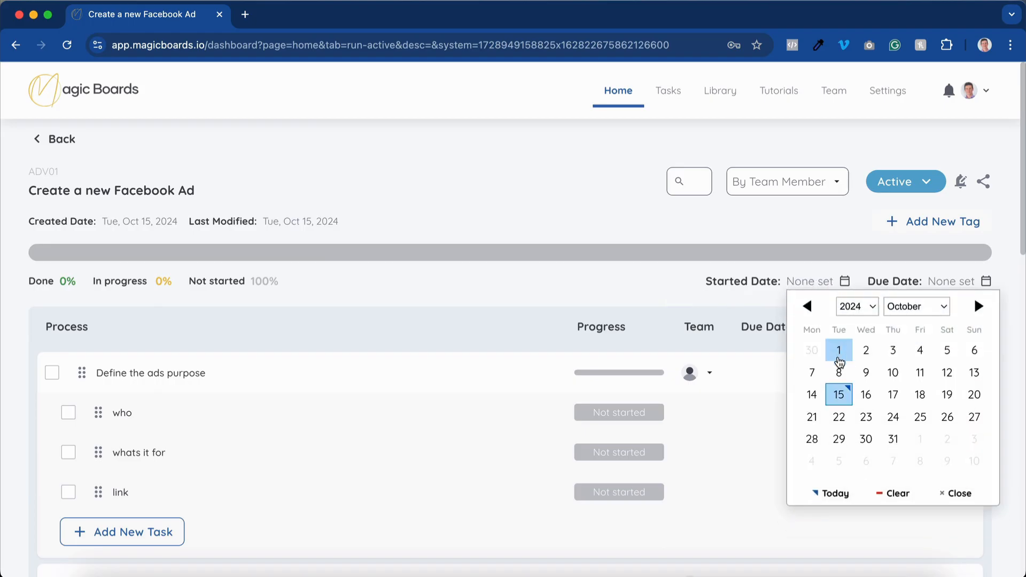
{"action": "left_click", "coordinate": [866, 396]}
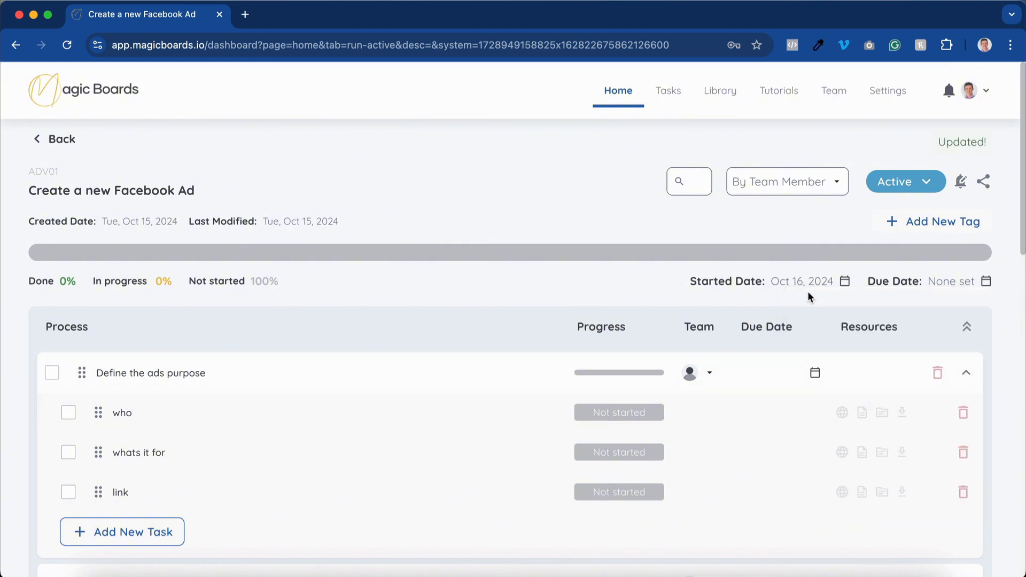
{"action": "left_click", "coordinate": [986, 281]}
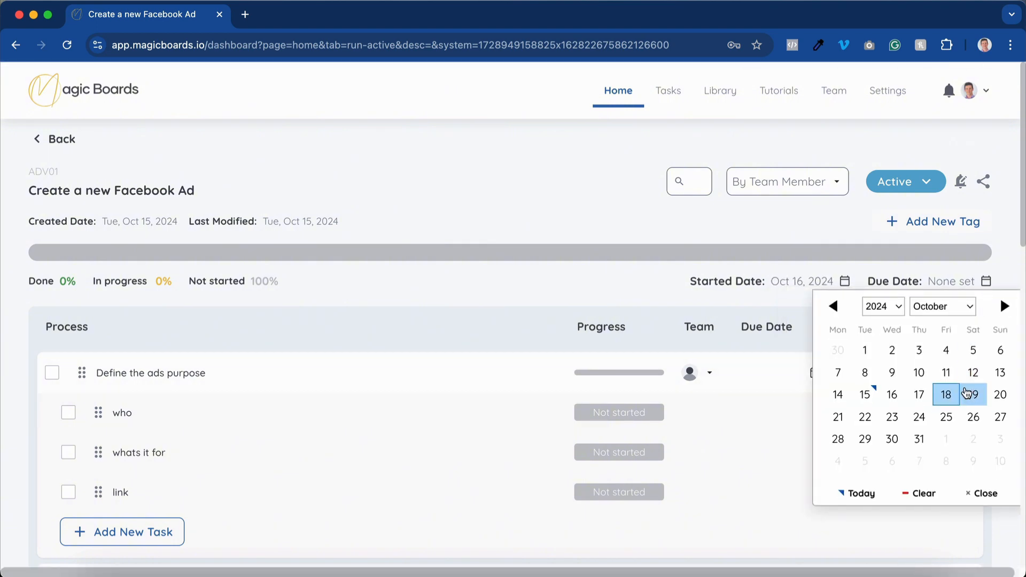
{"action": "left_click", "coordinate": [945, 395]}
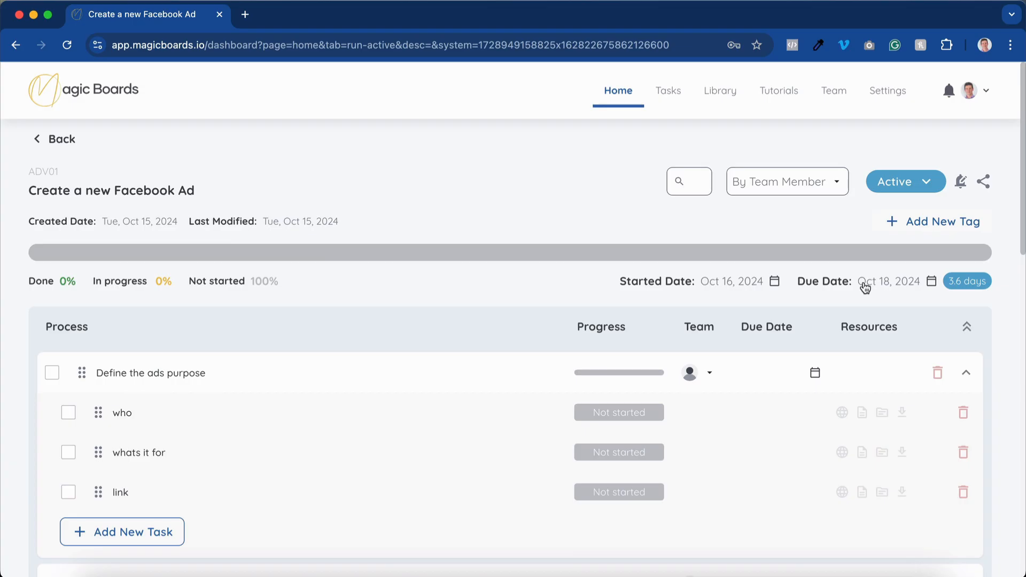
- Assign the available team member to the "Define the ads purpose" and "Write Ad" process steps
{"action": "scroll", "coordinate": [596, 285], "scroll_direction": "down", "scroll_amount": 3}
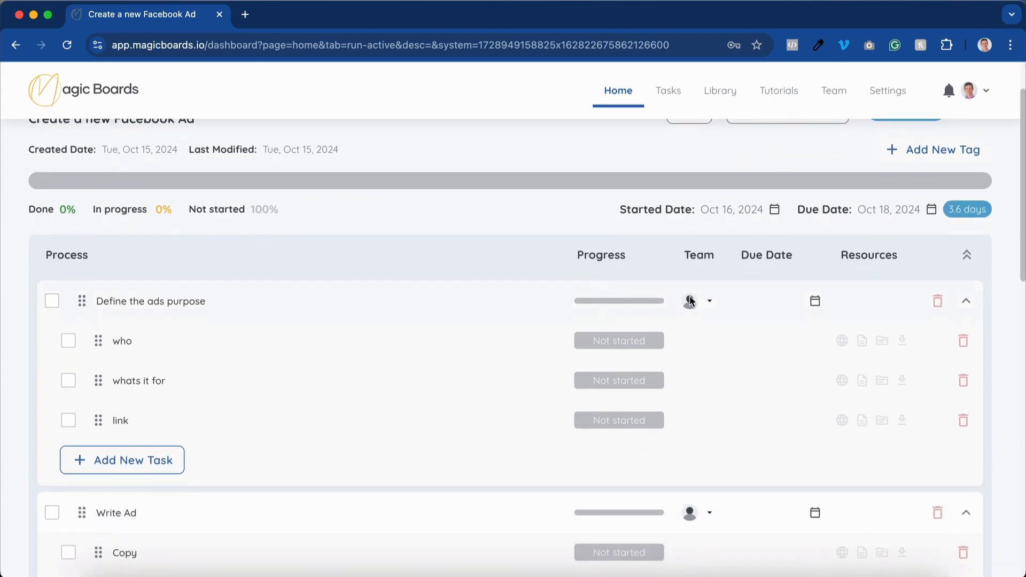
{"action": "left_click", "coordinate": [690, 301]}
{"action": "left_click", "coordinate": [705, 321]}
{"action": "scroll", "coordinate": [701, 309], "scroll_direction": "down", "scroll_amount": 5}
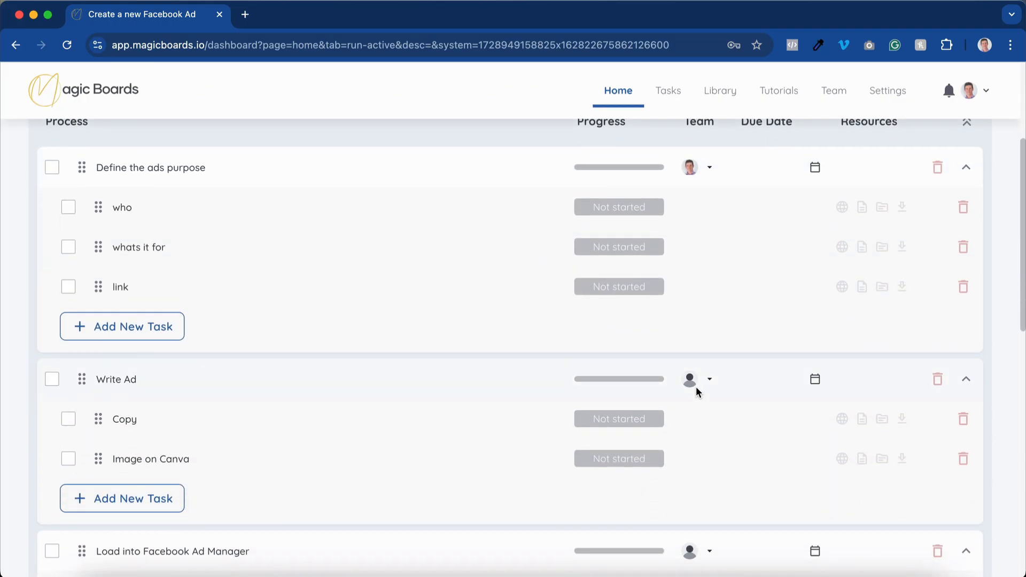
{"action": "left_click", "coordinate": [696, 387]}
{"action": "left_click", "coordinate": [714, 401]}
{"action": "left_click", "coordinate": [563, 249]}
- Set the process steps' due dates to Oct 16, 2024 for "Define the ads purpose", Oct 17 for "Write Ad" and Oct 18 for "Load into Facebook Ad Manager"
{"action": "scroll", "coordinate": [563, 250], "scroll_direction": "down", "scroll_amount": 3}
{"action": "scroll", "coordinate": [681, 417], "scroll_direction": "down", "scroll_amount": 3}
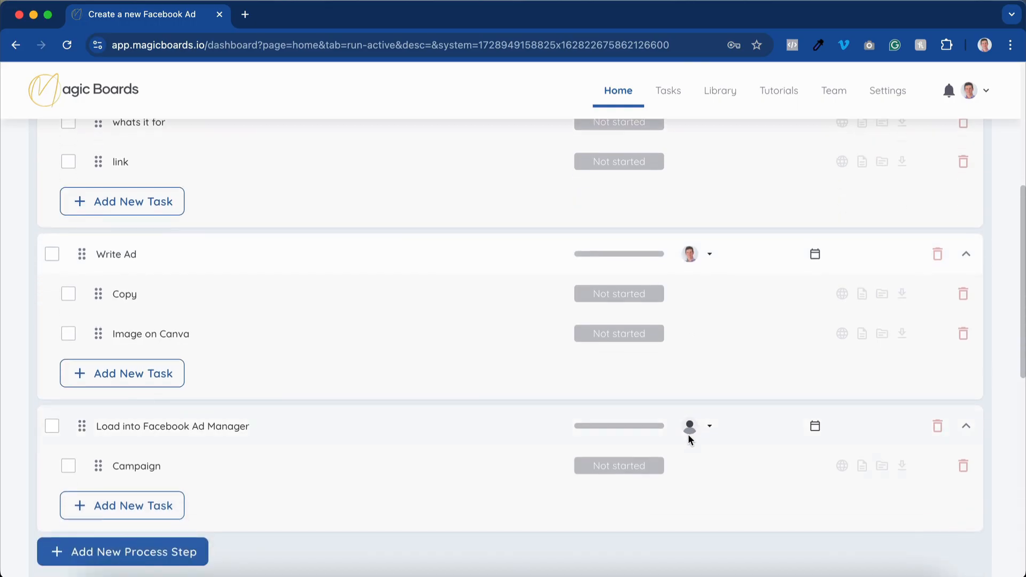
{"action": "scroll", "coordinate": [688, 434], "scroll_direction": "up", "scroll_amount": 10}
{"action": "left_click", "coordinate": [774, 288]}
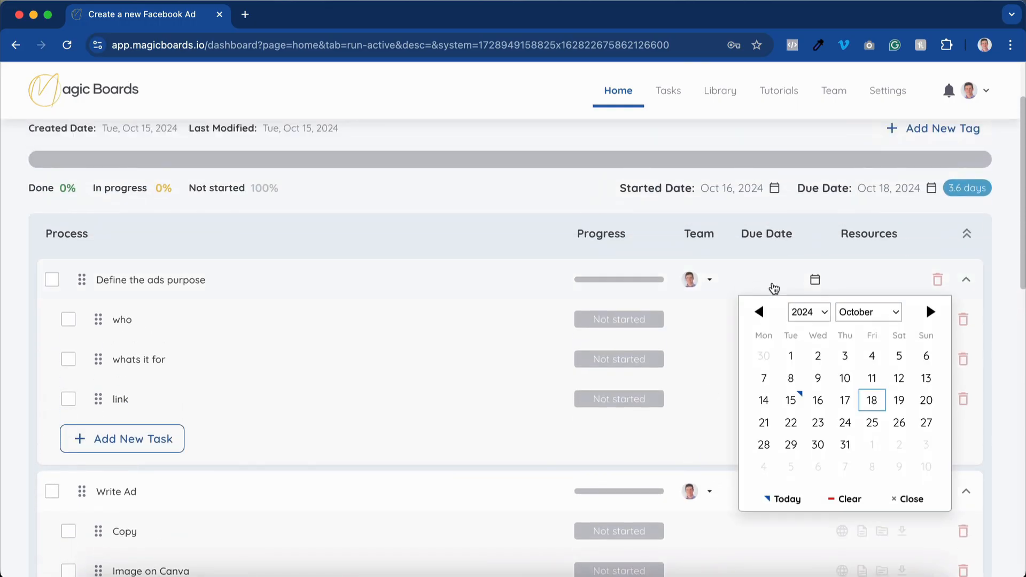
{"action": "left_click", "coordinate": [818, 401]}
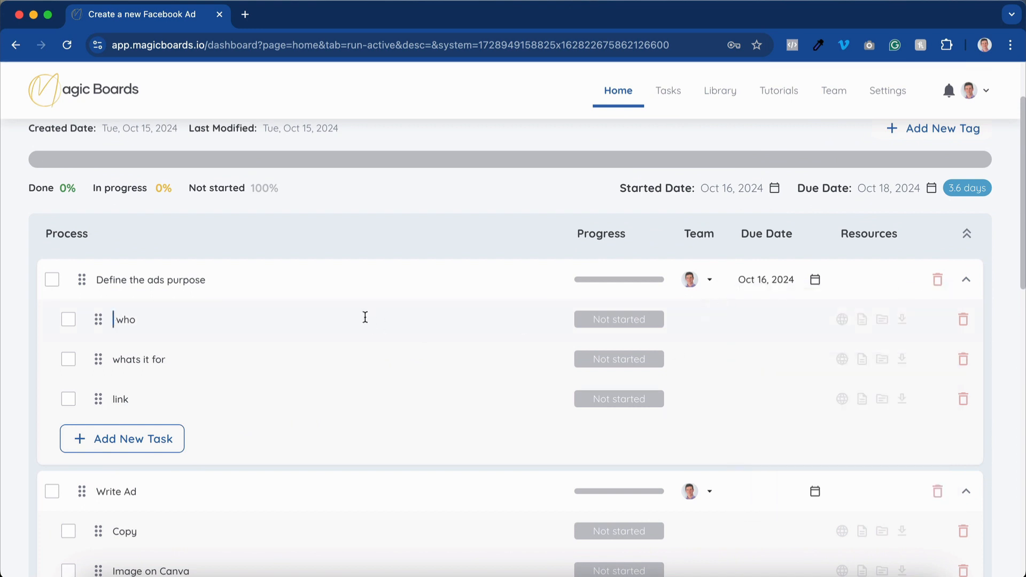
{"action": "scroll", "coordinate": [735, 342], "scroll_direction": "down", "scroll_amount": 3}
{"action": "left_click", "coordinate": [758, 422]}
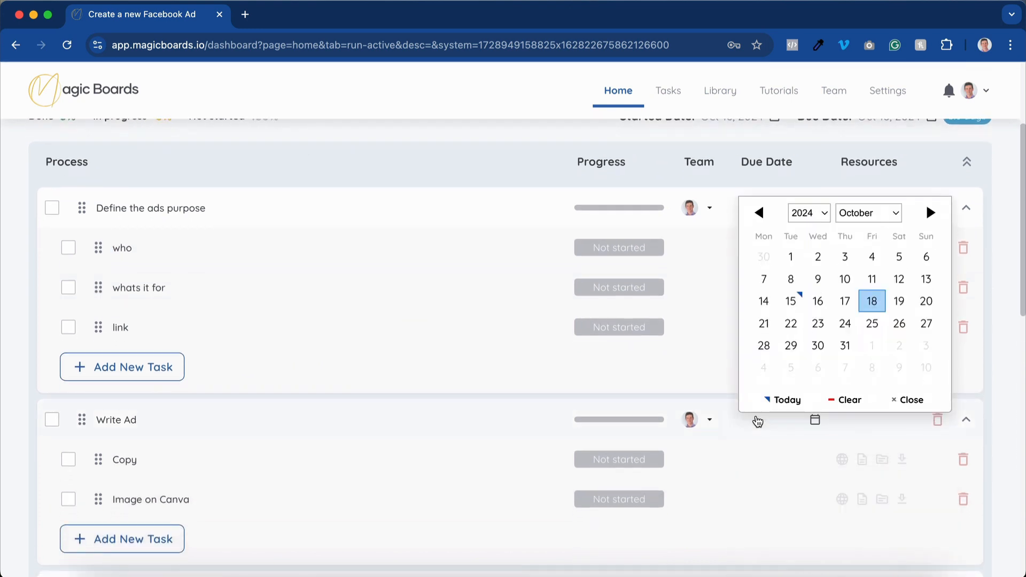
{"action": "left_click", "coordinate": [845, 300]}
{"action": "scroll", "coordinate": [724, 319], "scroll_direction": "down", "scroll_amount": 5}
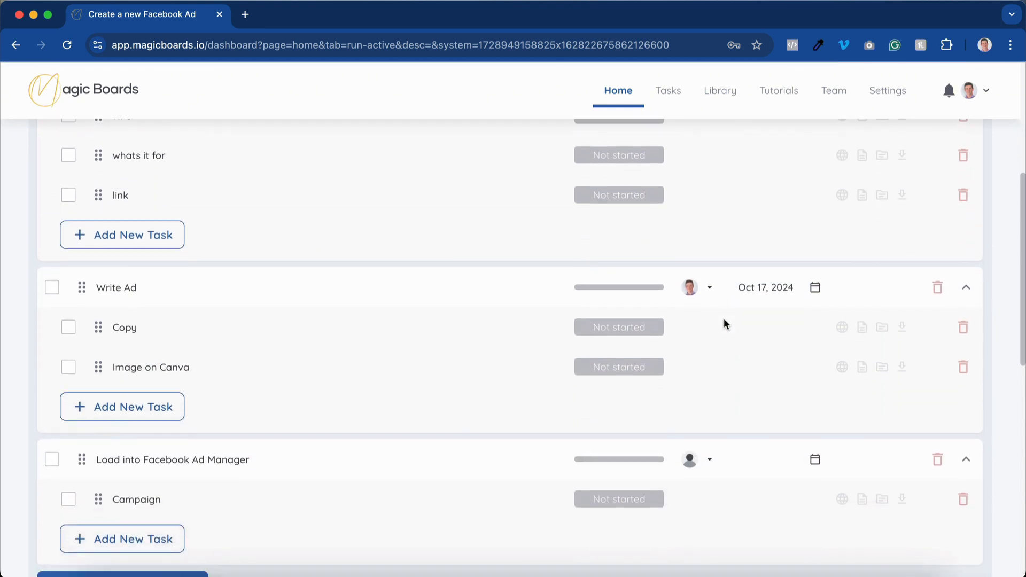
{"action": "left_click", "coordinate": [815, 408]}
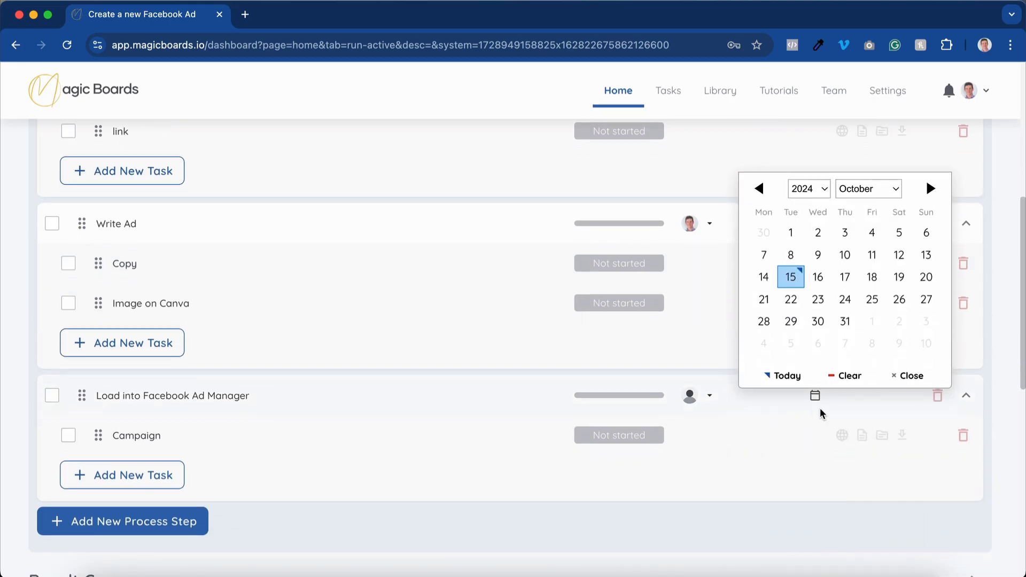
{"action": "left_click", "coordinate": [871, 277]}
- Set the due date of the results "Whats the ad for? Who's it for?" and "Target for the Ad to go" to Oct 16, 2024
{"action": "scroll", "coordinate": [707, 479], "scroll_direction": "up", "scroll_amount": 1}
{"action": "scroll", "coordinate": [707, 479], "scroll_direction": "up", "scroll_amount": 4}
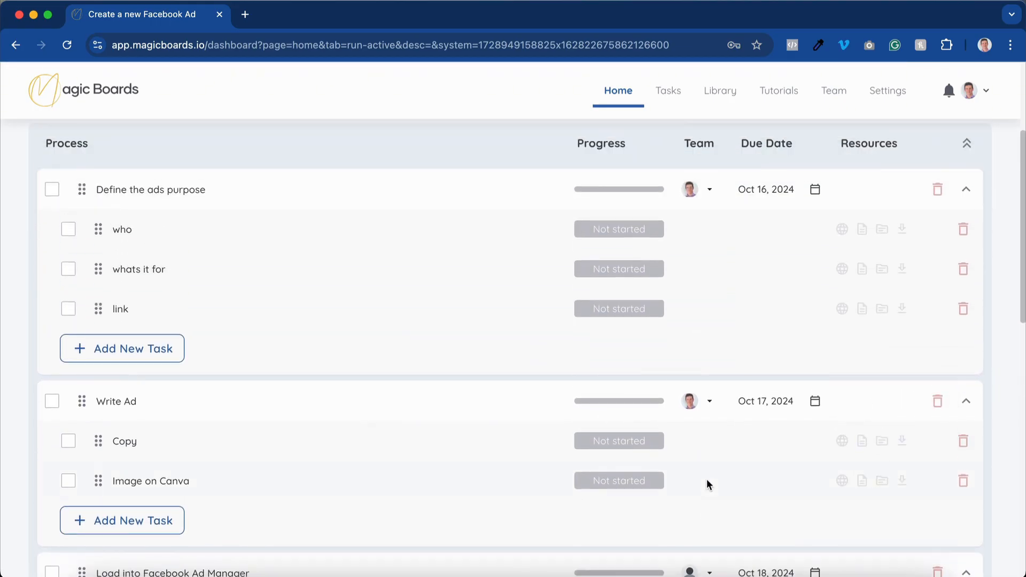
{"action": "scroll", "coordinate": [707, 479], "scroll_direction": "down", "scroll_amount": 5}
{"action": "scroll", "coordinate": [707, 479], "scroll_direction": "down", "scroll_amount": 8}
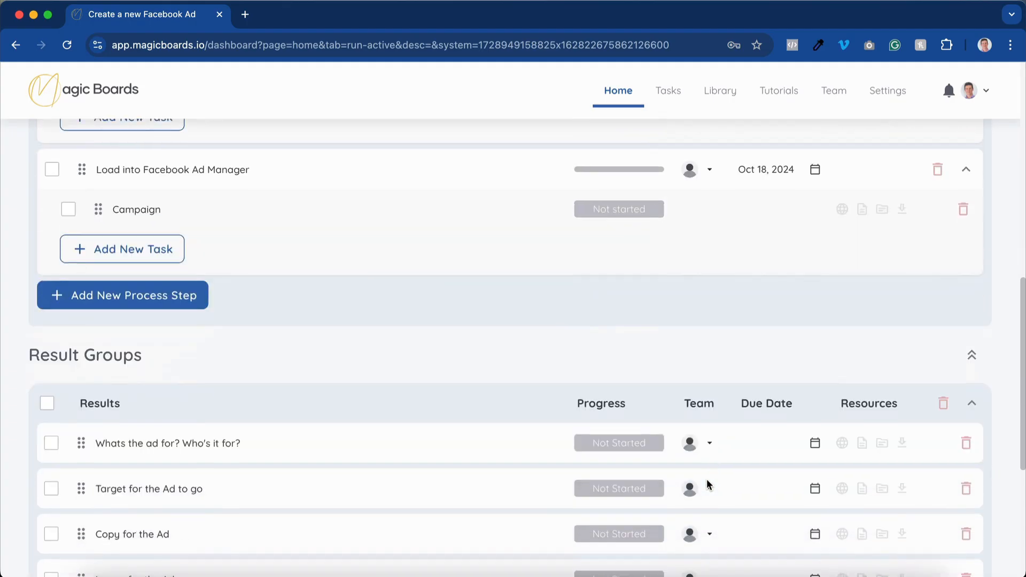
{"action": "left_click", "coordinate": [748, 323]}
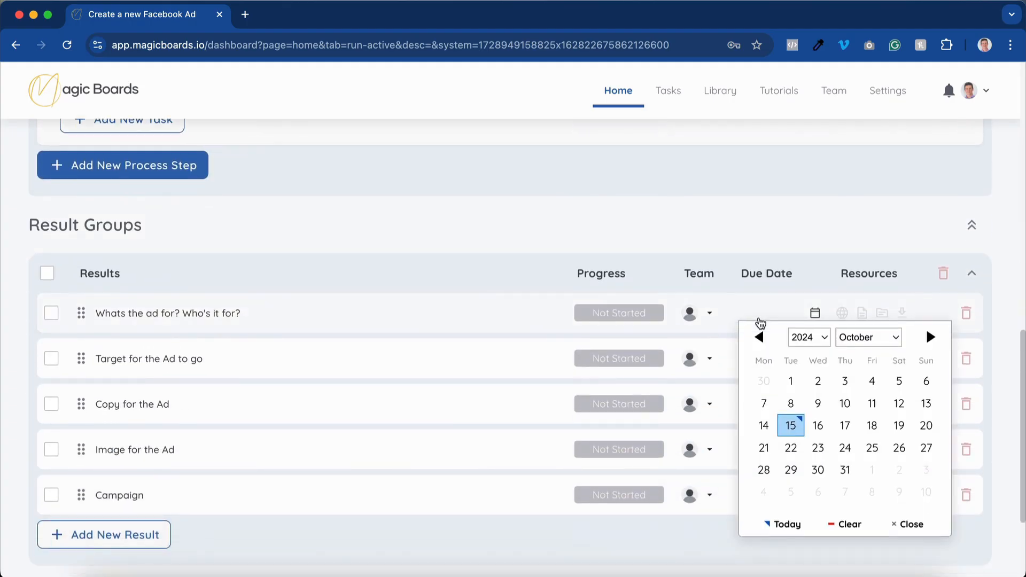
{"action": "left_click", "coordinate": [818, 427]}
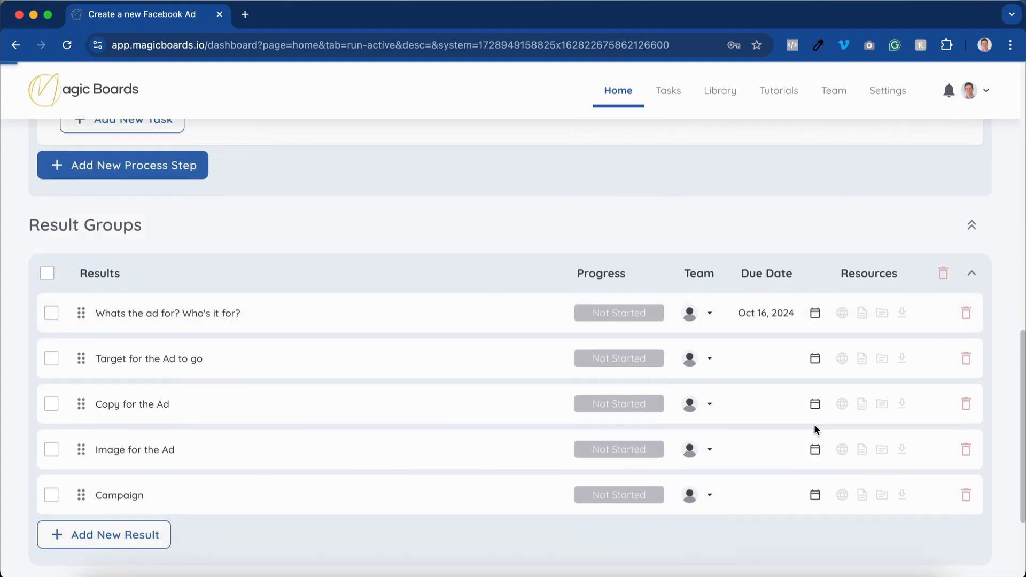
{"action": "left_click", "coordinate": [763, 367]}
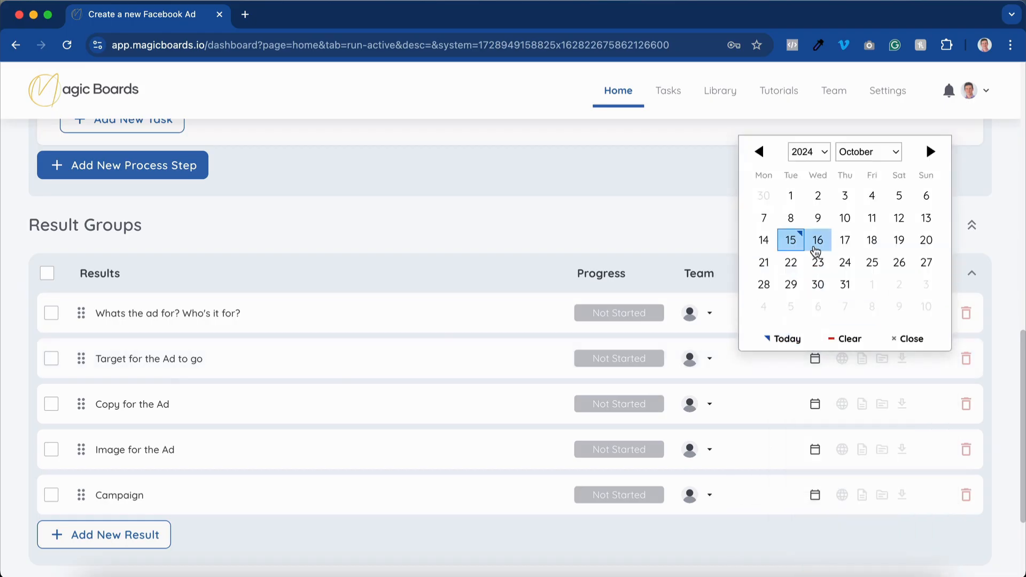
{"action": "left_click", "coordinate": [817, 238]}
- Set the due dates of the "Copy for the Ad" and "Image for the Ad" results to Oct 17, 2024, and of "Campaign" to Oct 18, 2024
{"action": "left_click", "coordinate": [774, 411]}
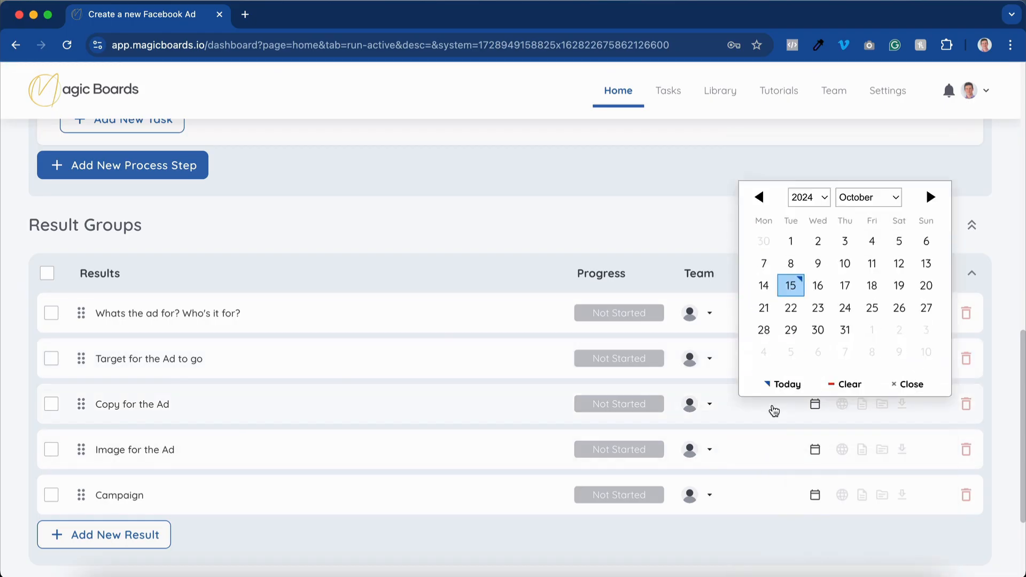
{"action": "left_click", "coordinate": [845, 285]}
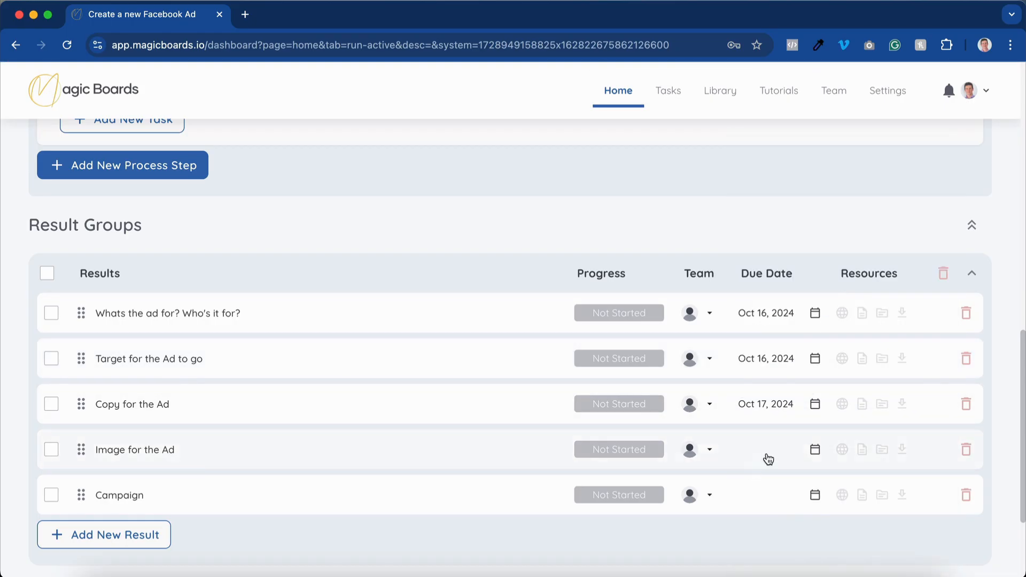
{"action": "left_click", "coordinate": [767, 459]}
{"action": "left_click", "coordinate": [845, 335]}
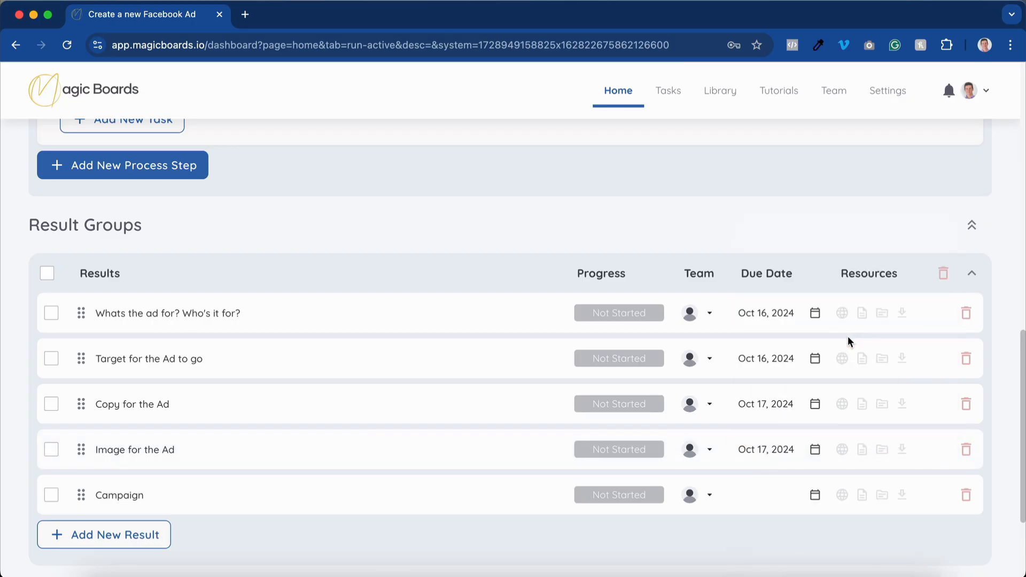
{"action": "left_click", "coordinate": [773, 502]}
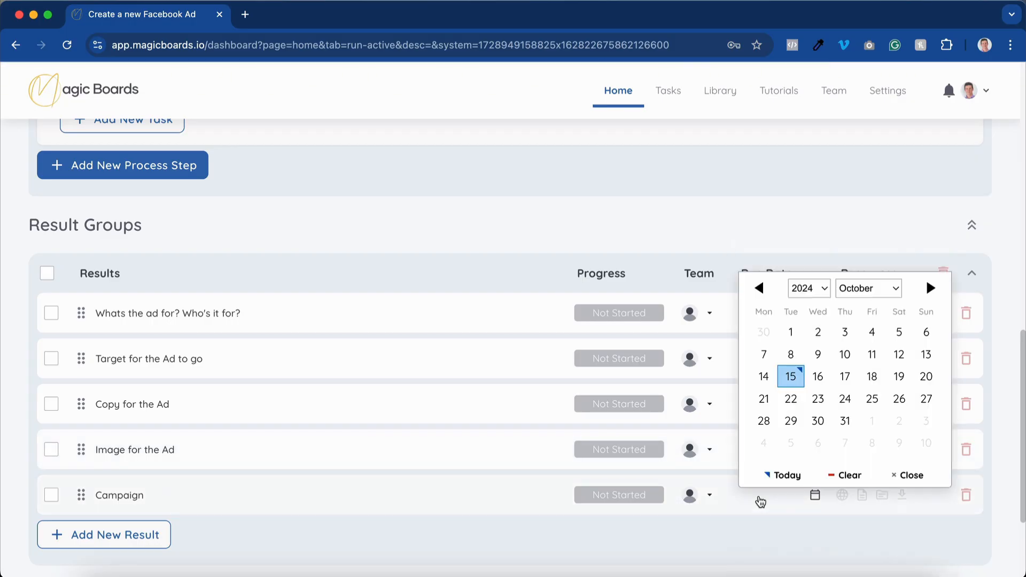
{"action": "left_click", "coordinate": [875, 375]}
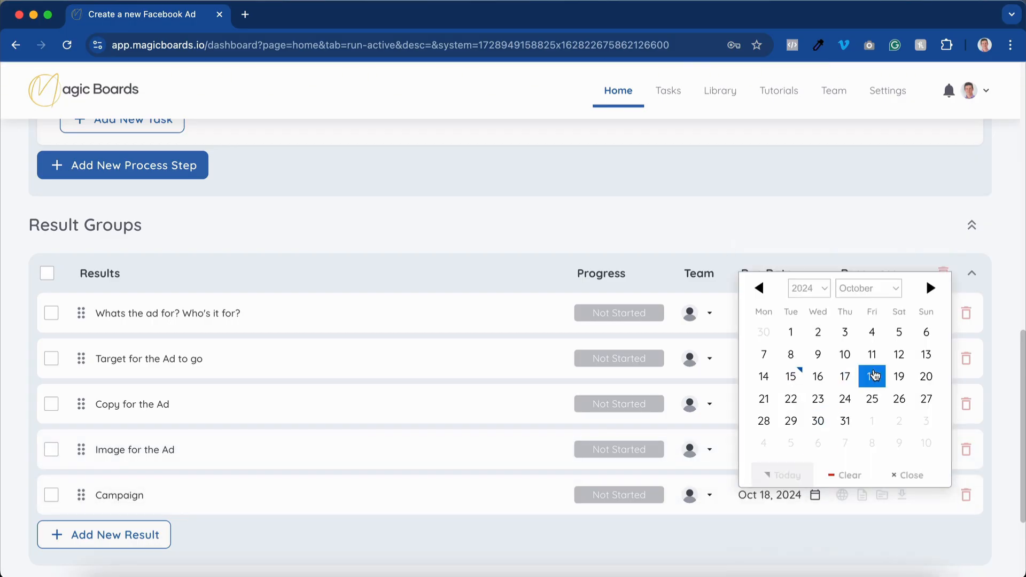
- Assign the available team member to all five results, from "Whats the ad for? Who's it for?" through "Campaign"
{"action": "left_click", "coordinate": [697, 313]}
{"action": "left_click", "coordinate": [710, 337]}
{"action": "left_click", "coordinate": [697, 355]}
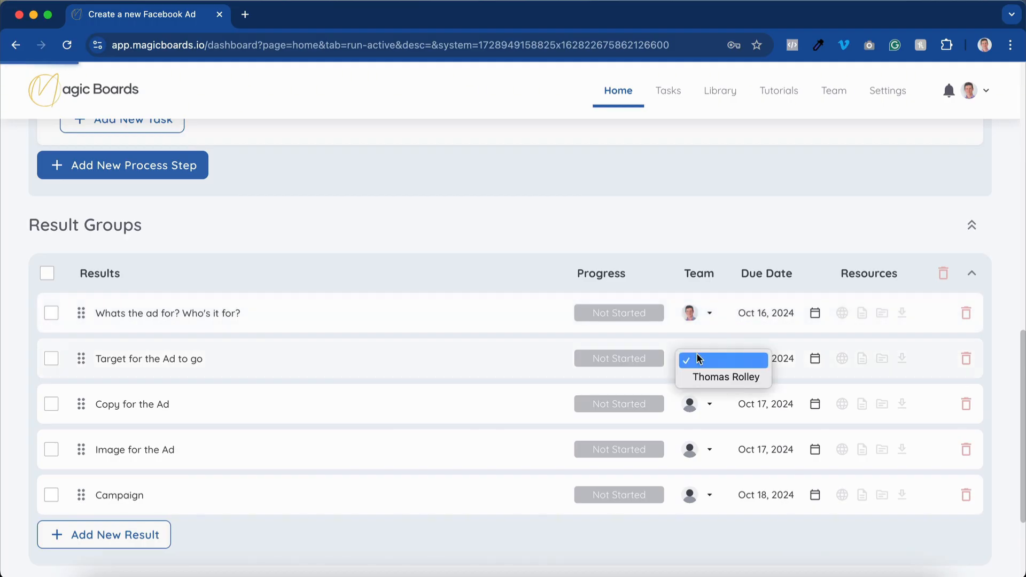
{"action": "left_click", "coordinate": [709, 377]}
{"action": "left_click", "coordinate": [695, 404]}
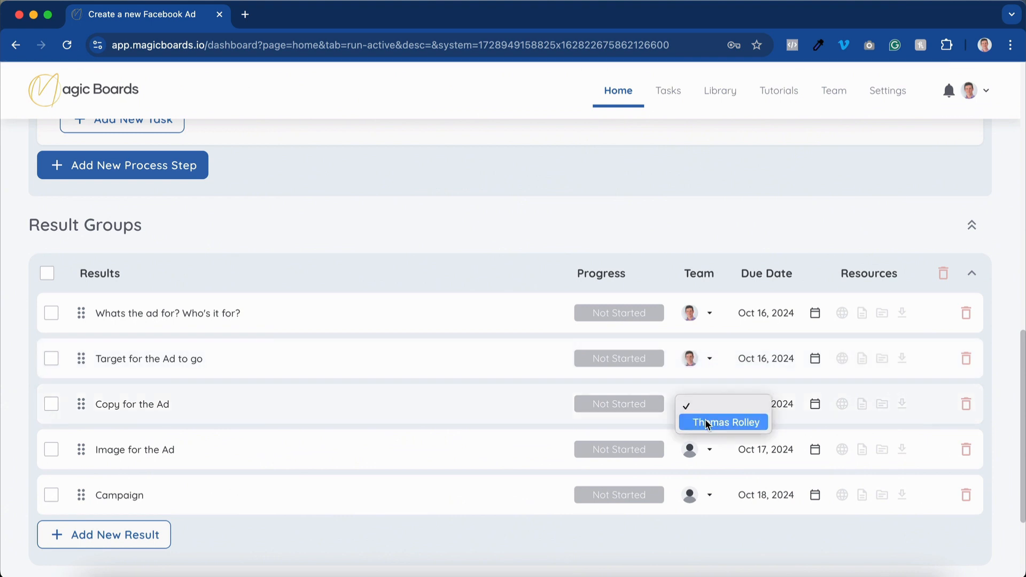
{"action": "left_click", "coordinate": [707, 425]}
{"action": "left_click", "coordinate": [695, 450]}
{"action": "left_click", "coordinate": [713, 467]}
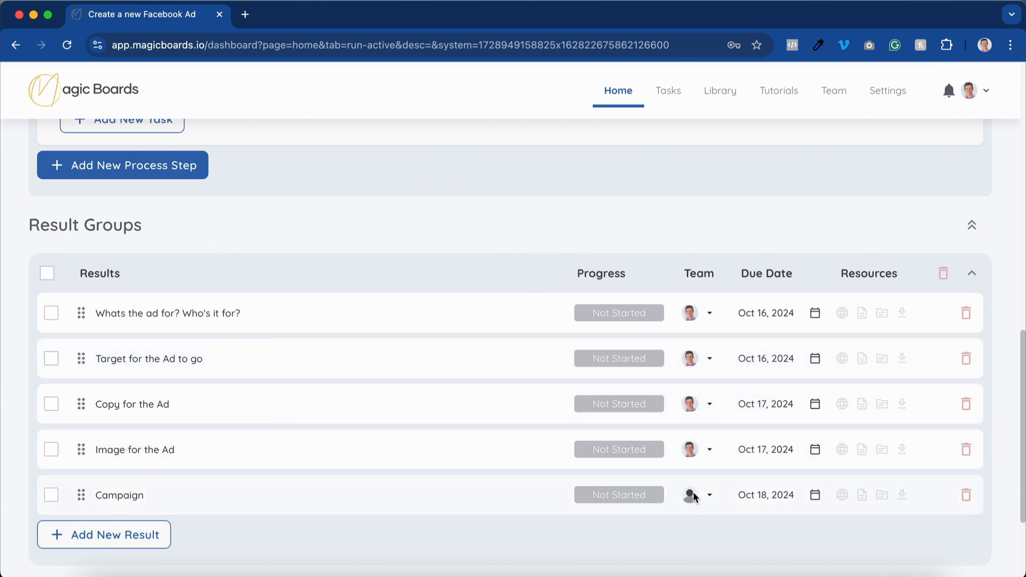
{"action": "left_click", "coordinate": [694, 495]}
{"action": "left_click", "coordinate": [701, 507]}
- Add a new results group titled "Campaign" and move the "Campaign" result into it
{"action": "left_click", "coordinate": [280, 494]}
{"action": "left_click", "coordinate": [155, 449]}
{"action": "scroll", "coordinate": [207, 435], "scroll_direction": "down", "scroll_amount": 5}
{"action": "left_click", "coordinate": [121, 475]}
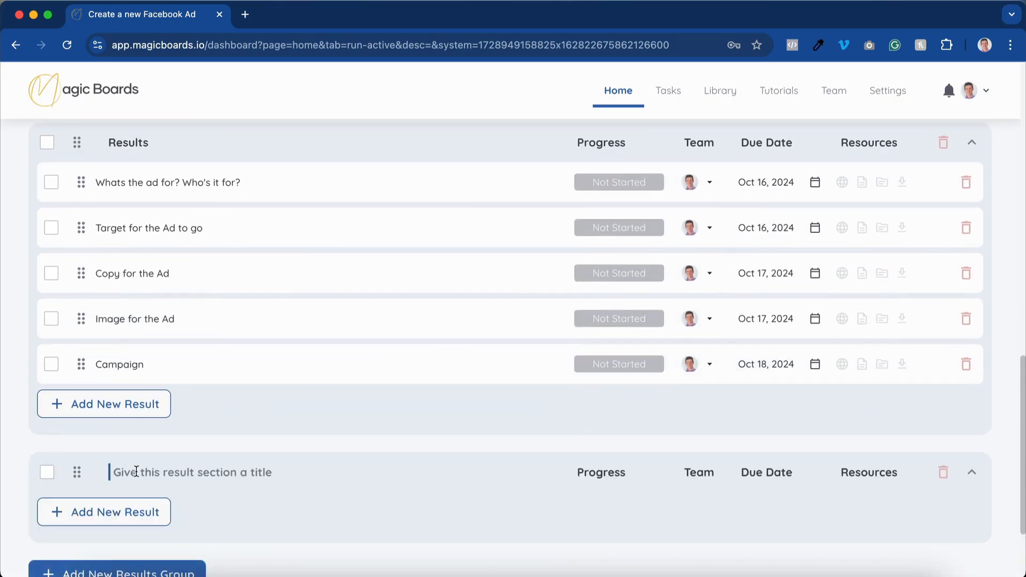
{"action": "type", "text": "Campaign"}
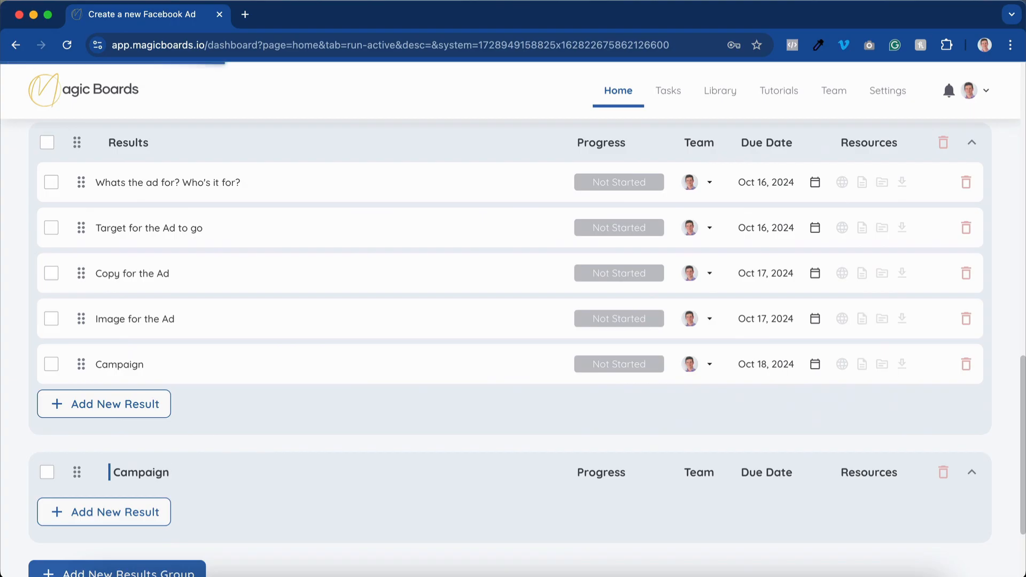
{"action": "left_click_drag", "start_coordinate": [83, 363], "coordinate": [97, 476]}
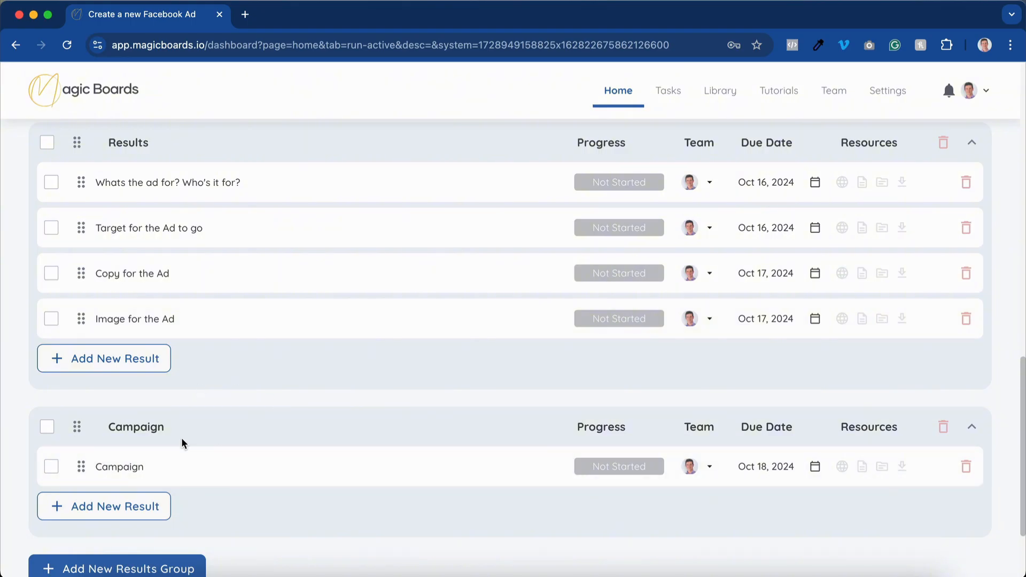
- Rename the "Campaign" results group as "Ad Campaign"
{"action": "scroll", "coordinate": [149, 238], "scroll_direction": "down", "scroll_amount": 1}
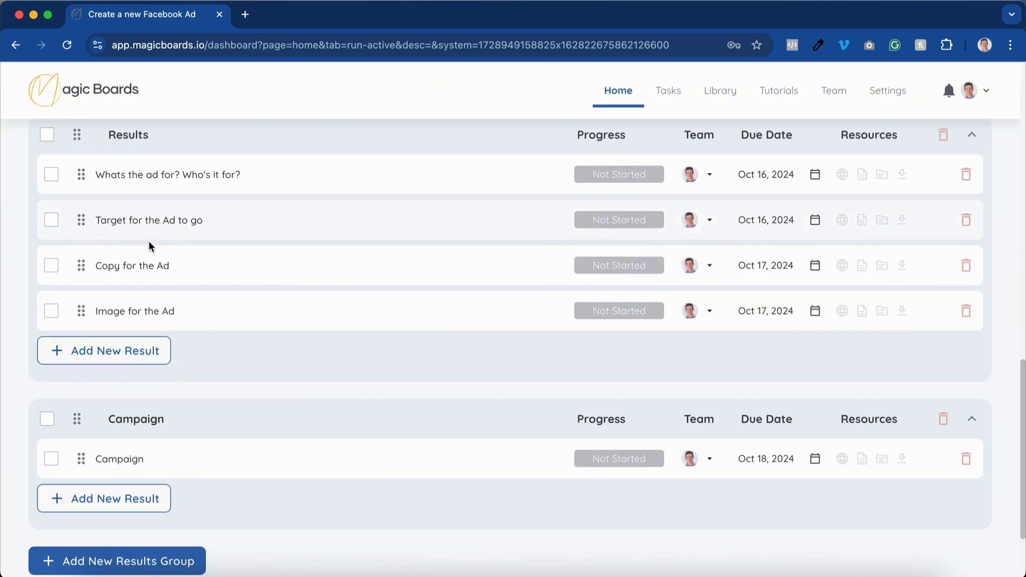
{"action": "left_click", "coordinate": [135, 411]}
{"action": "double_click", "coordinate": [135, 411]}
{"action": "key", "text": "Left"}
{"action": "type", "text": "Ad"}
{"action": "key", "text": "Return"}
- Rename the "Results" group as "Demographics and targets" and move "Copy for the Ad" and "Image for the Ad" into the "Ad Campaign" group
{"action": "left_click", "coordinate": [145, 138]}
{"action": "double_click", "coordinate": [144, 137]}
{"action": "type", "text": "Demograp"}
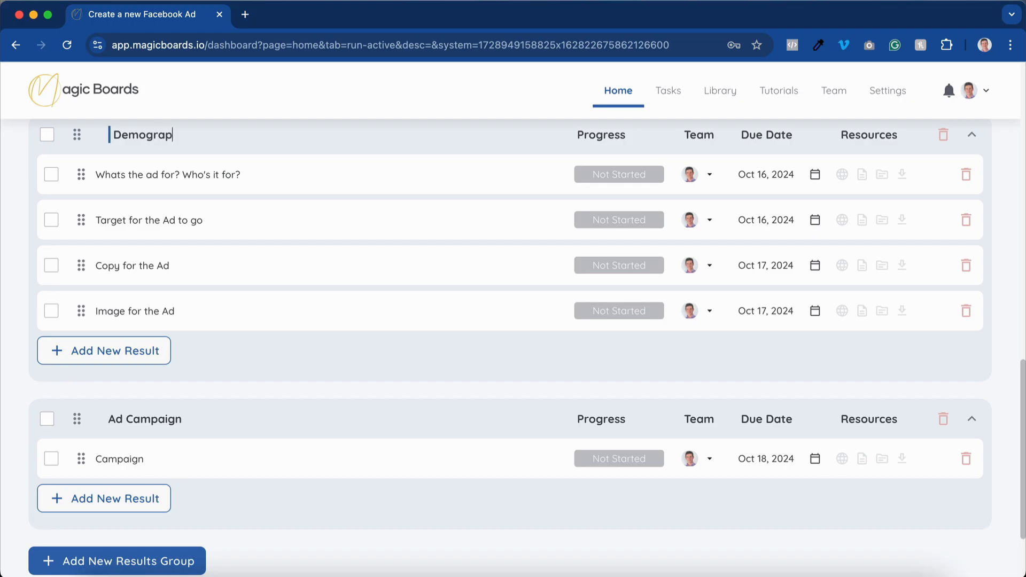
{"action": "type", "text": "hics and targets"}
{"action": "key", "text": "Return"}
{"action": "left_click_drag", "start_coordinate": [81, 266], "coordinate": [91, 428]}
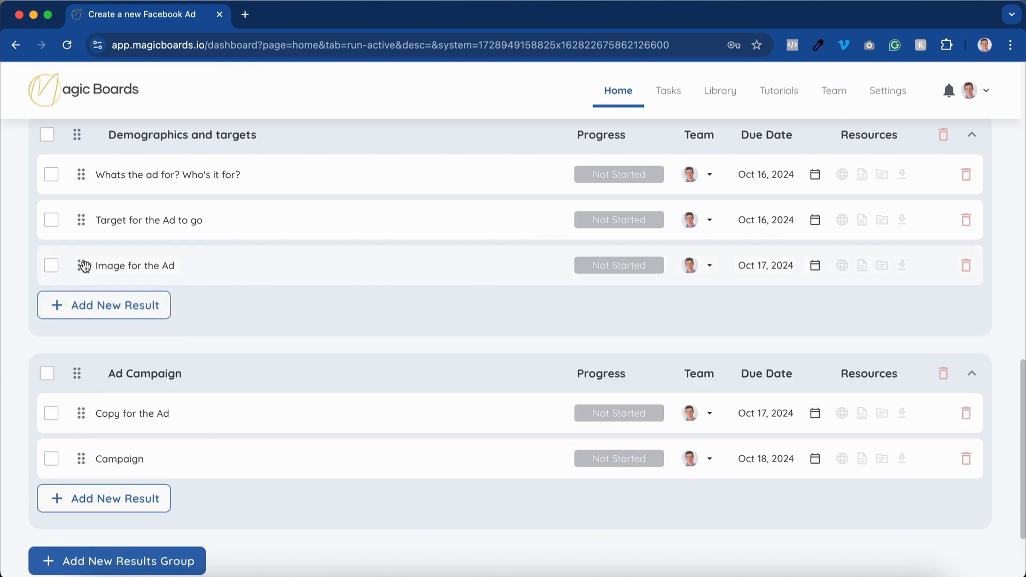
{"action": "left_click_drag", "start_coordinate": [84, 266], "coordinate": [89, 429]}
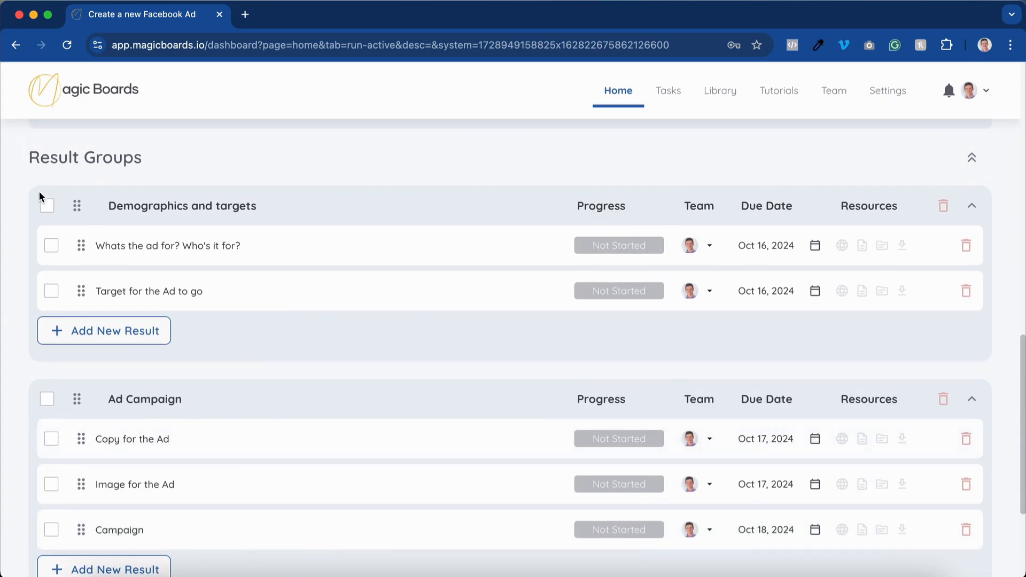
- Select the "Demographics and targets" group and individual "Ad Campaign" results to view the bulk actions, and clear each selection
{"action": "left_click", "coordinate": [46, 202]}
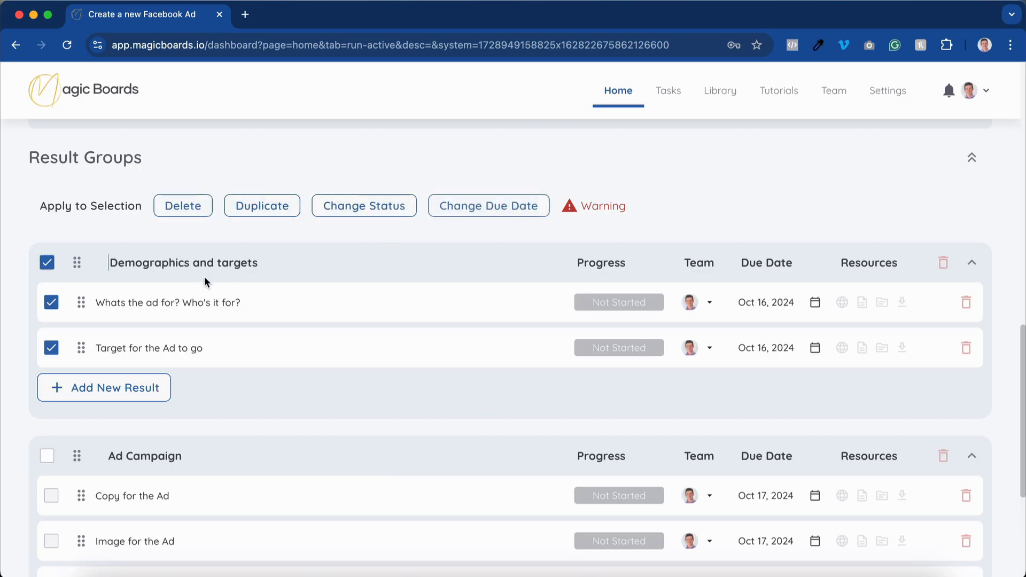
{"action": "left_click", "coordinate": [48, 262]}
{"action": "scroll", "coordinate": [208, 276], "scroll_direction": "down", "scroll_amount": 3}
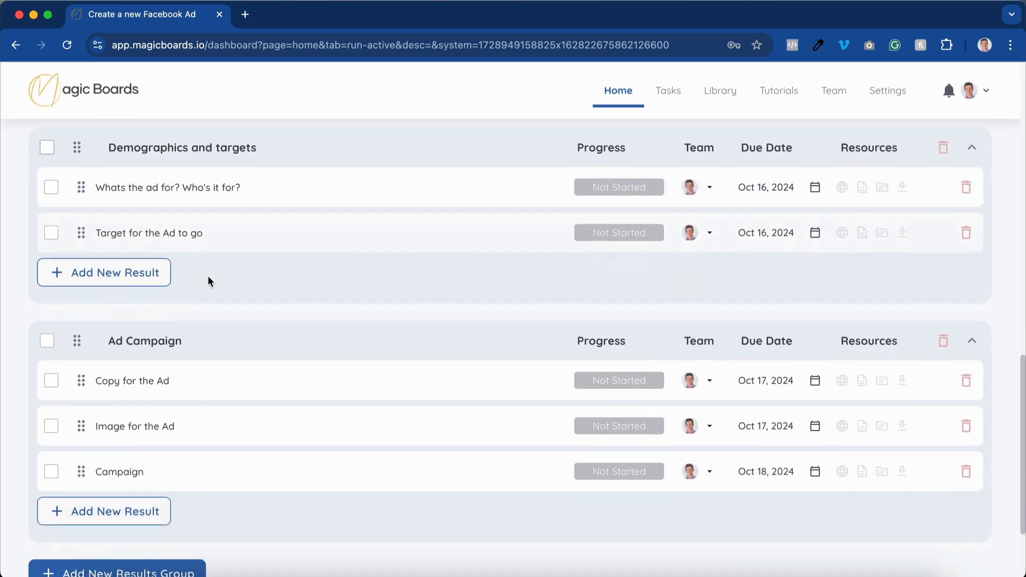
{"action": "left_click", "coordinate": [47, 368]}
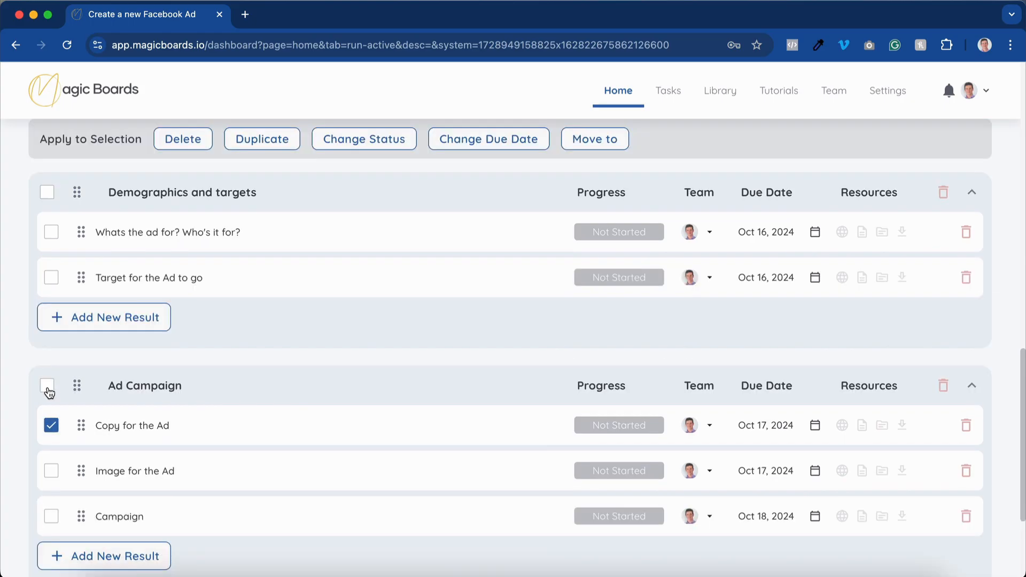
{"action": "left_click", "coordinate": [49, 470]}
{"action": "left_click", "coordinate": [49, 471]}
{"action": "left_click", "coordinate": [51, 425]}
- Move the "Image on Canva" task into "Load into Facebook Ad Manager" and return it to the "Write Ad" process step
{"action": "scroll", "coordinate": [178, 446], "scroll_direction": "up", "scroll_amount": 8}
{"action": "scroll", "coordinate": [177, 446], "scroll_direction": "up", "scroll_amount": 7}
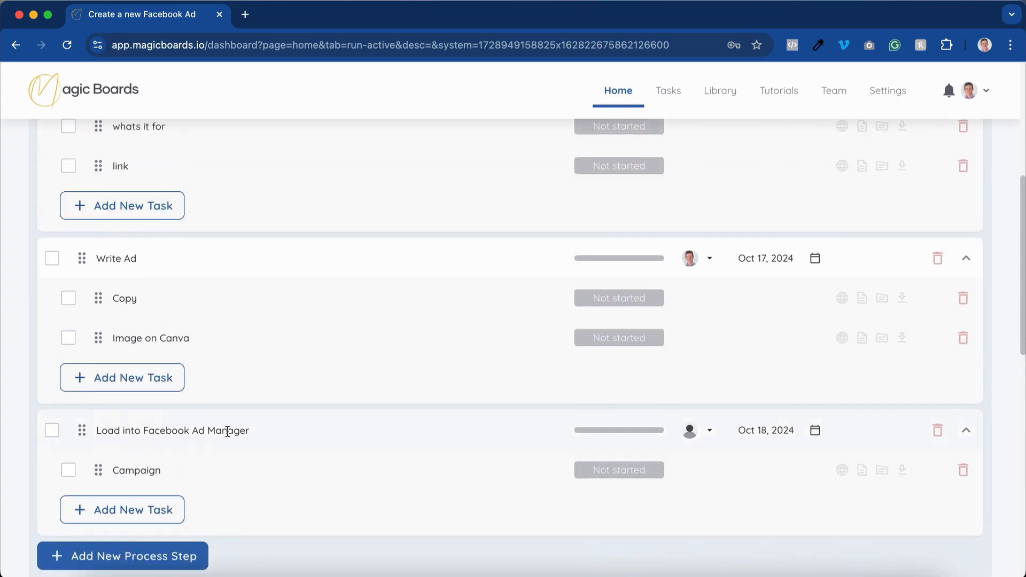
{"action": "scroll", "coordinate": [271, 405], "scroll_direction": "down", "scroll_amount": 5}
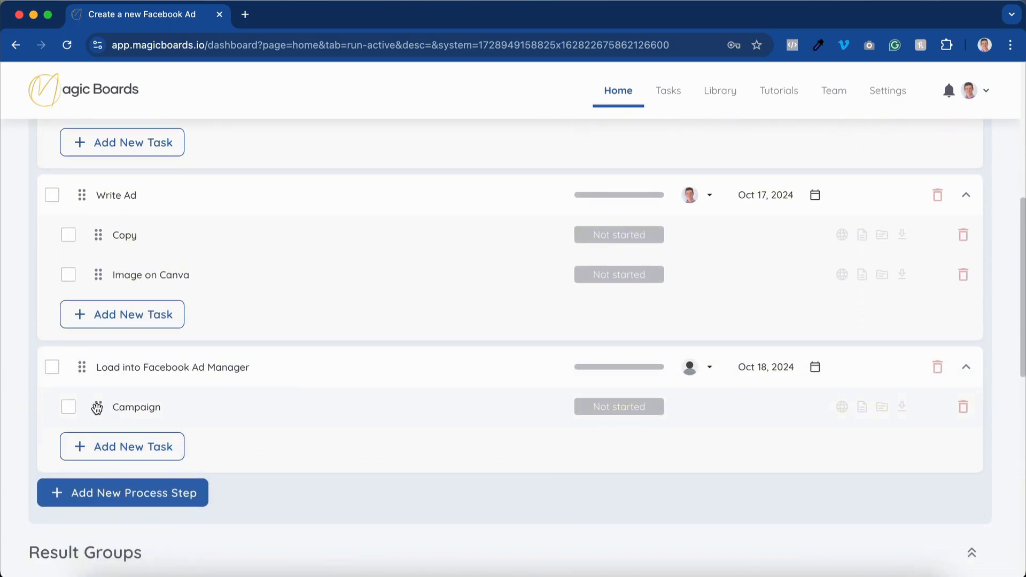
{"action": "left_click_drag", "start_coordinate": [95, 411], "coordinate": [113, 425]}
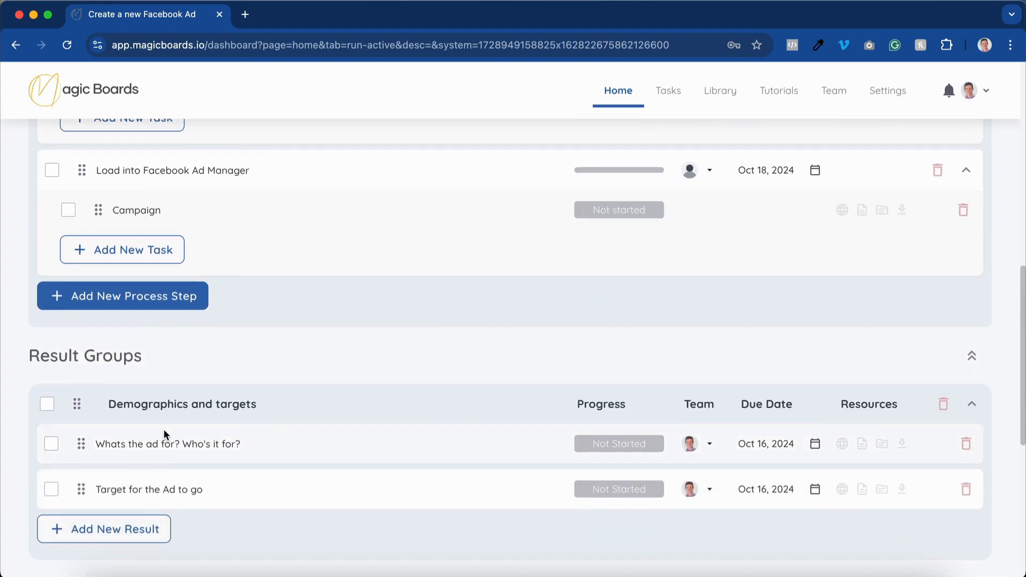
{"action": "scroll", "coordinate": [139, 444], "scroll_direction": "up", "scroll_amount": 3}
{"action": "scroll", "coordinate": [236, 330], "scroll_direction": "up", "scroll_amount": 4}
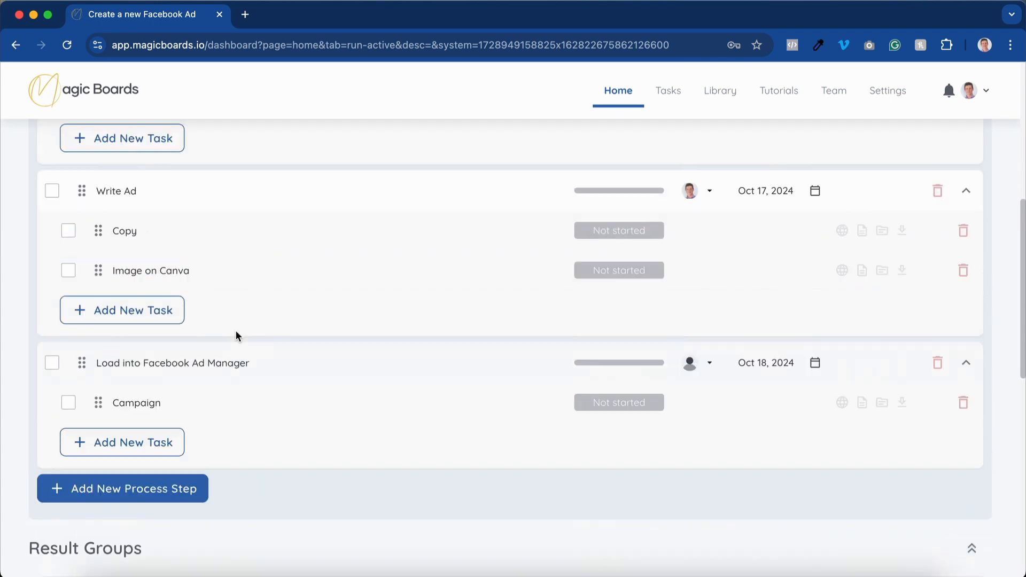
{"action": "scroll", "coordinate": [227, 396], "scroll_direction": "down", "scroll_amount": 1}
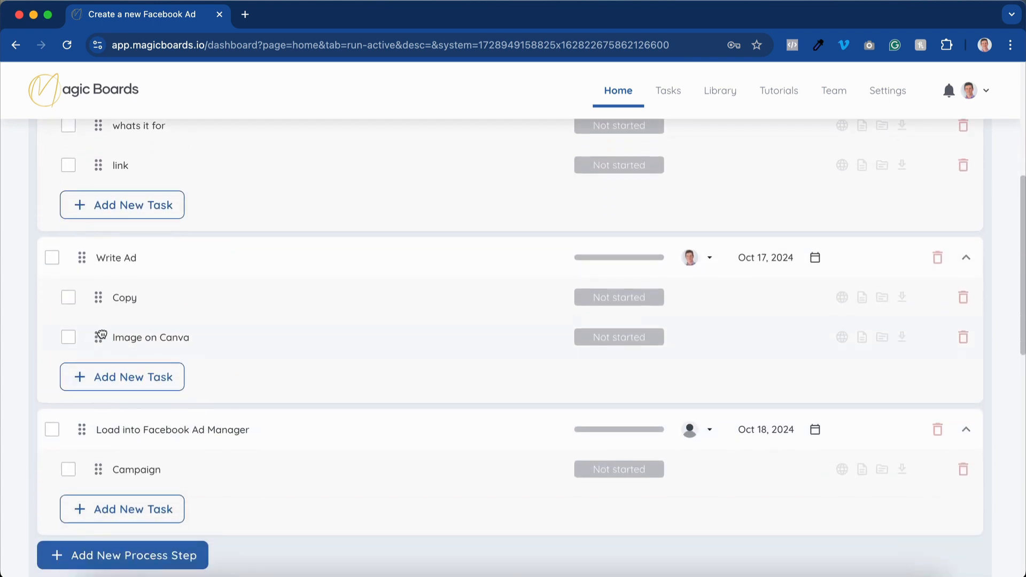
{"action": "left_click_drag", "start_coordinate": [100, 337], "coordinate": [101, 434]}
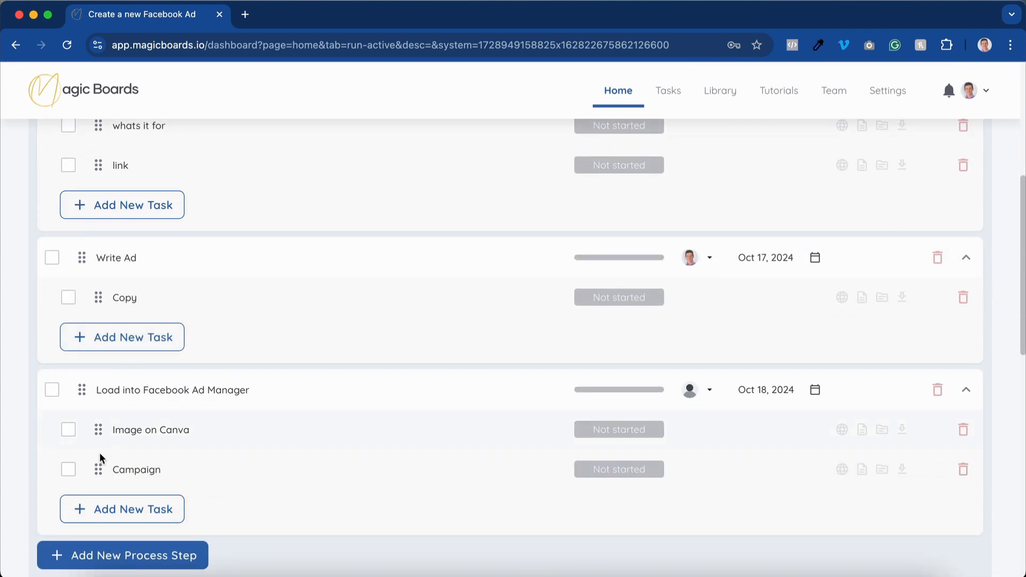
{"action": "left_click_drag", "start_coordinate": [106, 433], "coordinate": [102, 302]}
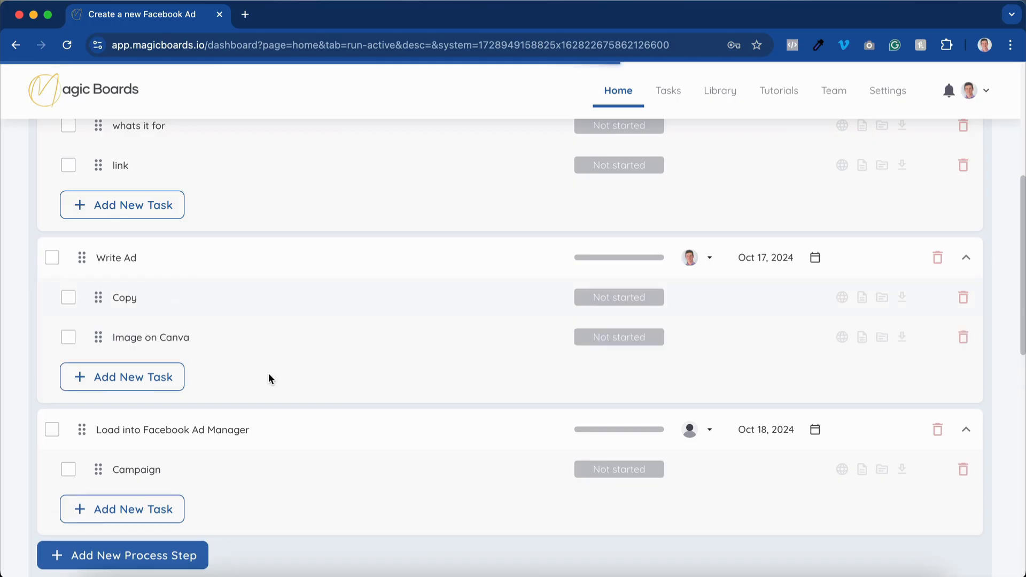
- Set the progress of the "who" task under "Define the ads purpose" to Working on
{"action": "scroll", "coordinate": [269, 373], "scroll_direction": "up", "scroll_amount": 2}
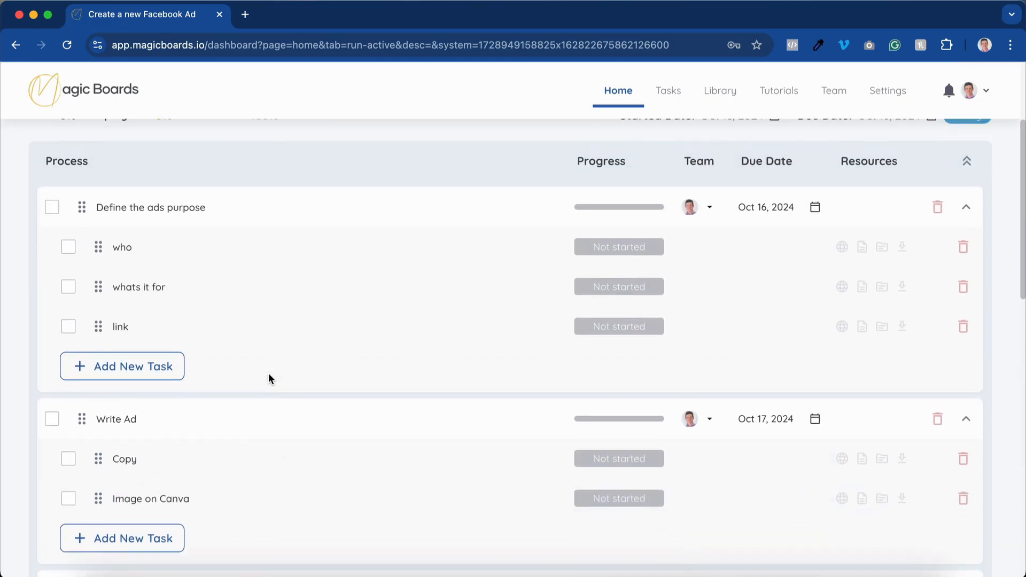
{"action": "left_click", "coordinate": [609, 247]}
{"action": "left_click", "coordinate": [619, 296]}
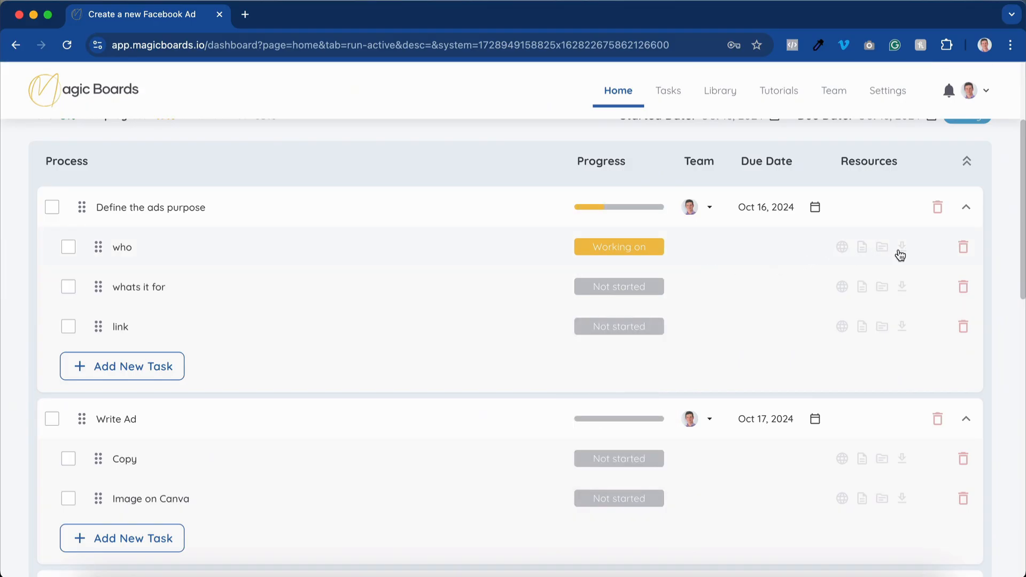
- Open the "who" task's URL resource, and copy the link of the untitled document modified 11 Aug 2024 from Google Drive in a new tab
{"action": "left_click", "coordinate": [840, 249]}
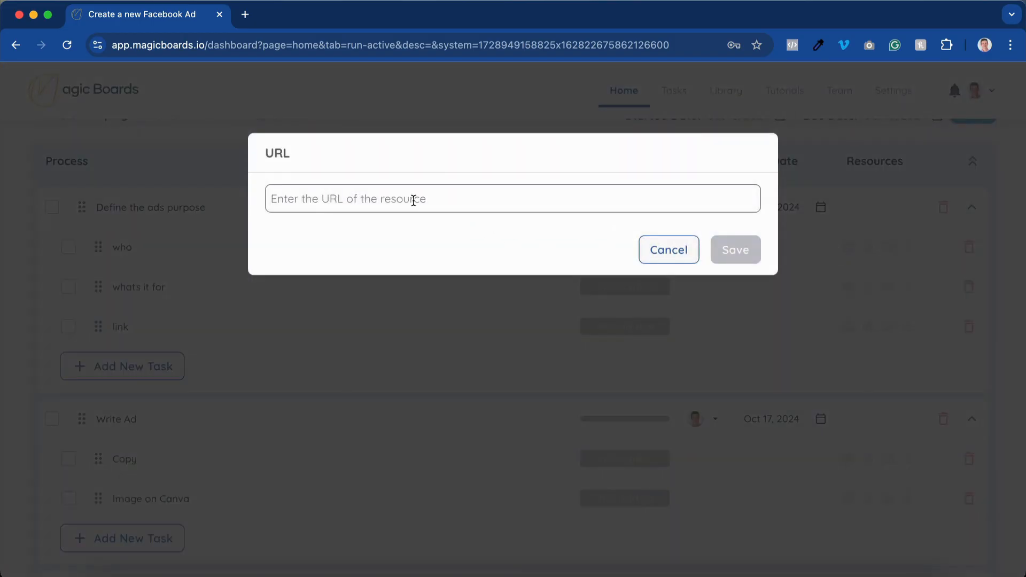
{"action": "left_click", "coordinate": [246, 14]}
{"action": "type", "text": "d"}
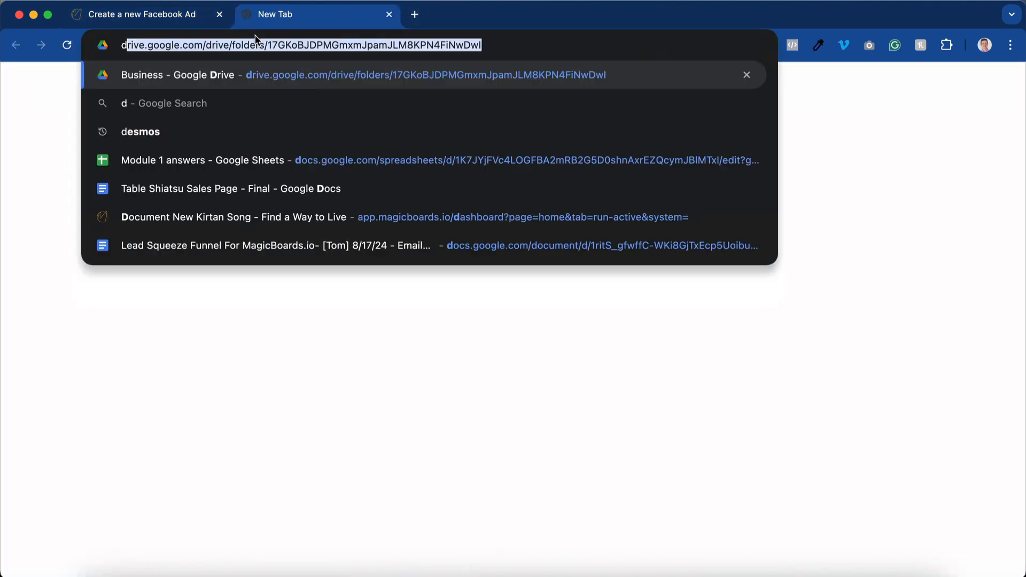
{"action": "type", "text": "rive"}
{"action": "key", "text": "Return"}
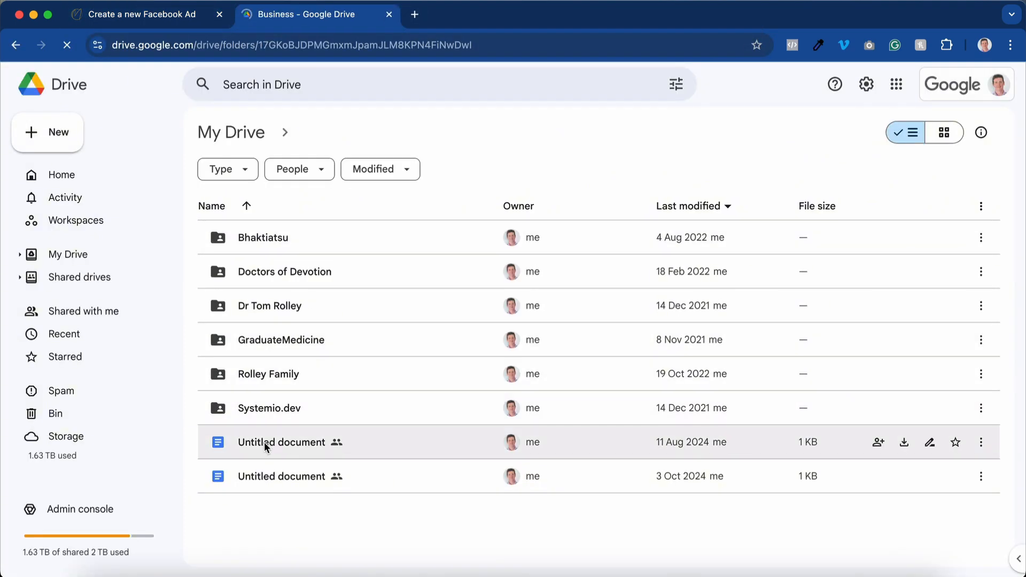
{"action": "left_click", "coordinate": [264, 442]}
{"action": "right_click", "coordinate": [265, 443]}
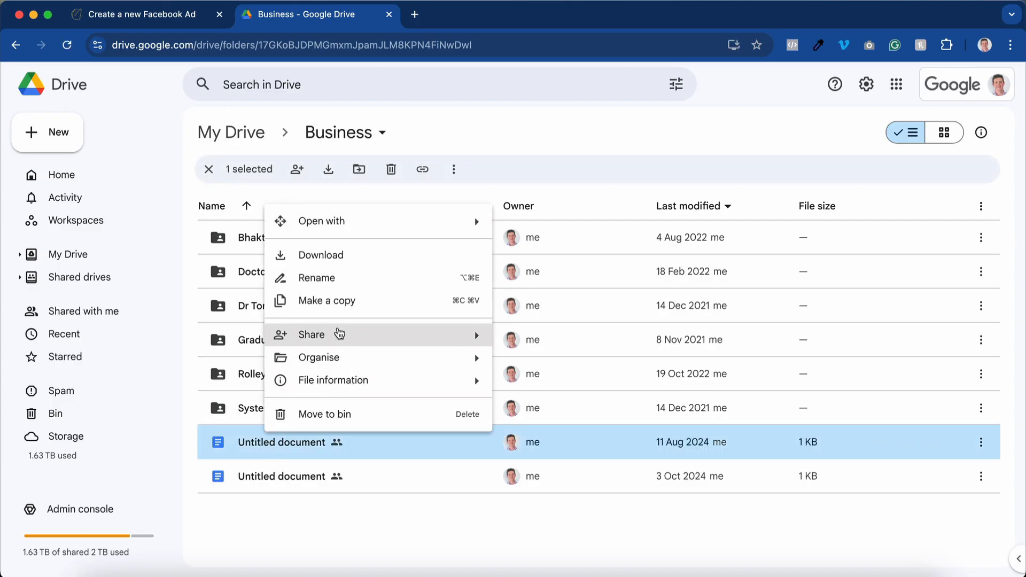
{"action": "mouse_move", "coordinate": [340, 334]}
{"action": "left_click", "coordinate": [557, 362]}
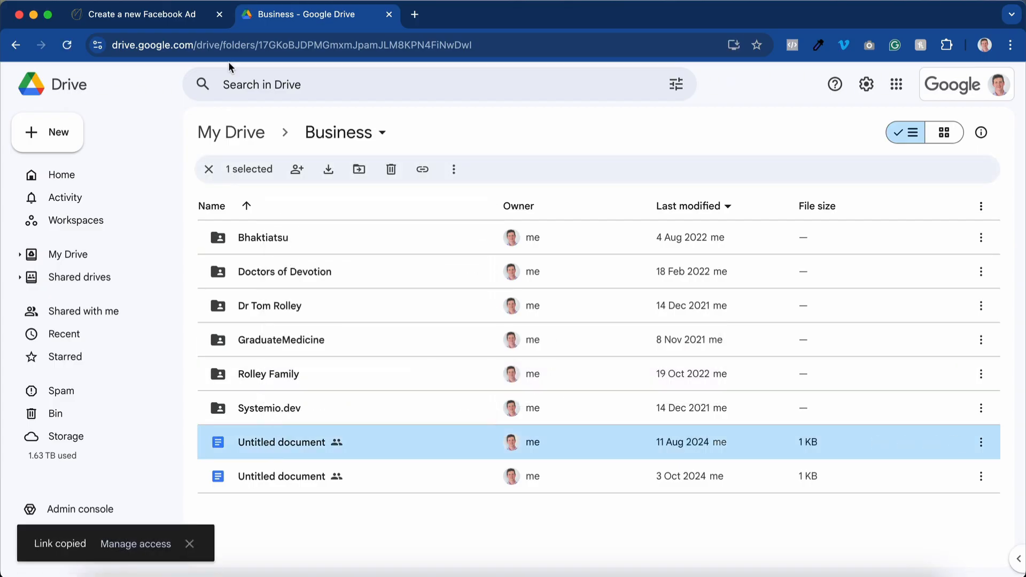
- Return to the Magic Boards tab and save the copied document link as the "who" task's URL resource
{"action": "left_click", "coordinate": [168, 18]}
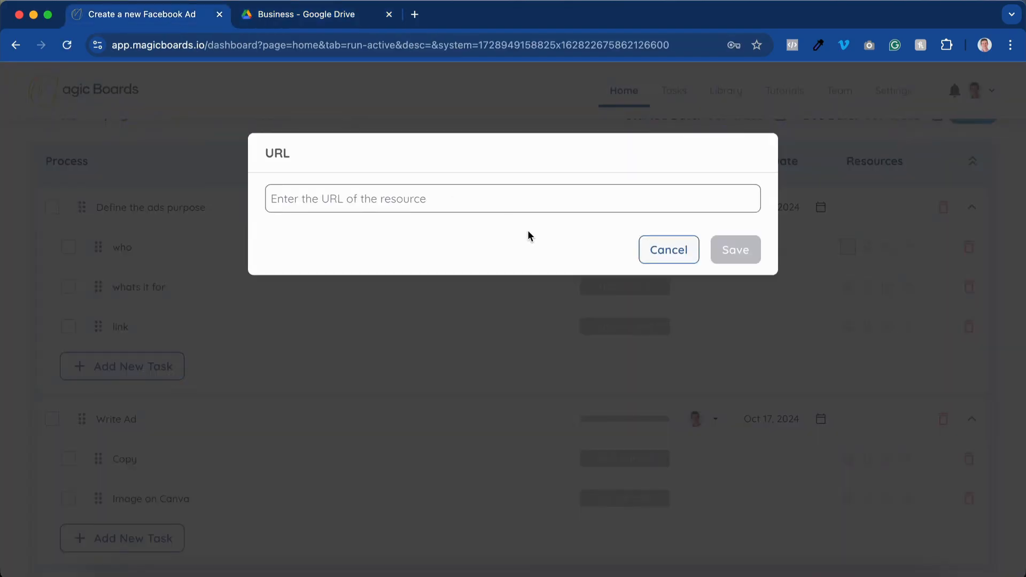
{"action": "left_click", "coordinate": [426, 202]}
{"action": "key", "text": "super+v"}
{"action": "left_click", "coordinate": [737, 257]}
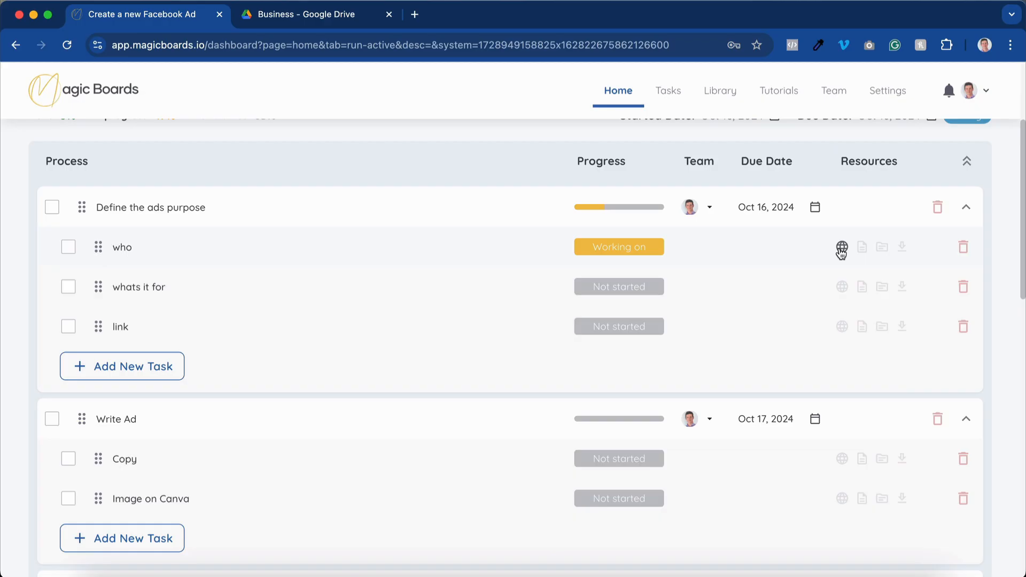
- Set the progress of the "who" task to Done and of the "whats it for" task to Working on
{"action": "left_click", "coordinate": [615, 249]}
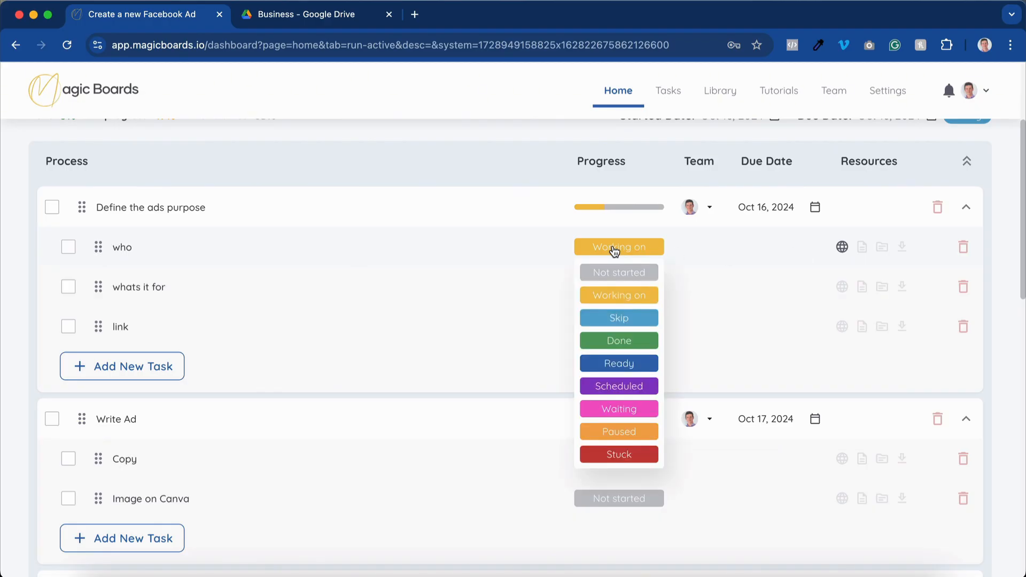
{"action": "left_click", "coordinate": [619, 341]}
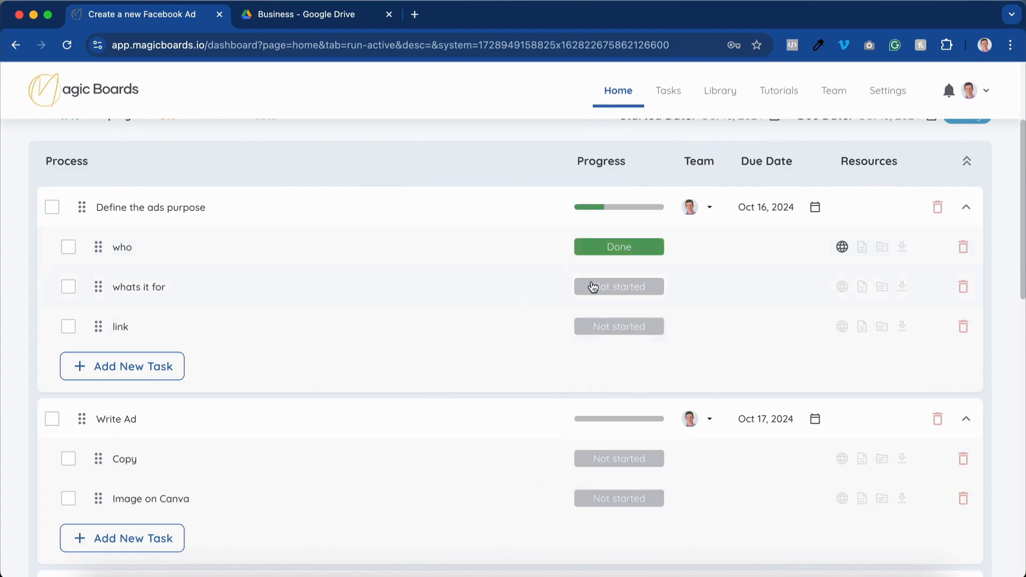
{"action": "left_click", "coordinate": [618, 289]}
{"action": "left_click", "coordinate": [616, 336]}
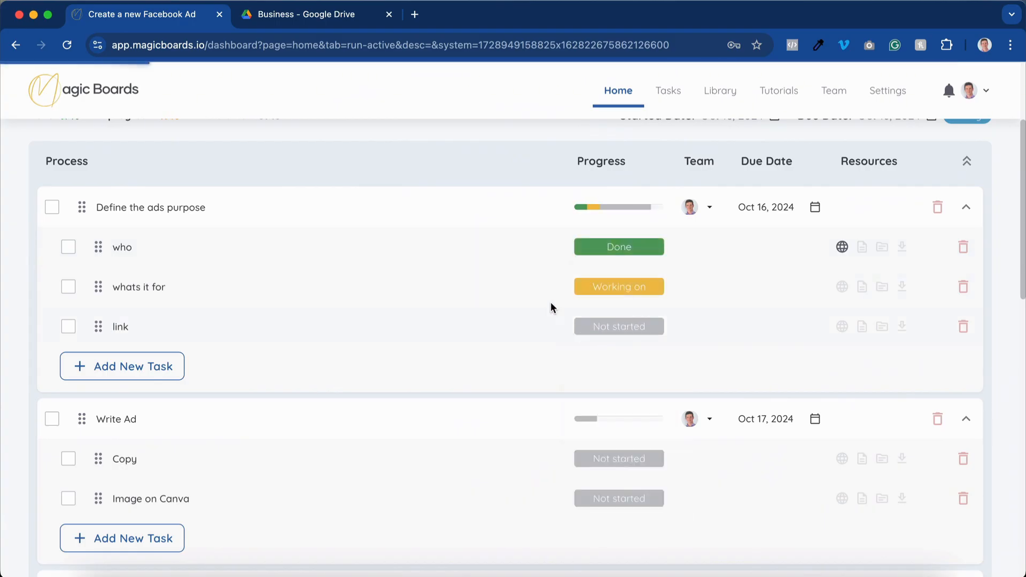
- Save a note reading "tutroial for using resrouces in MagicBoards" as a resource of the "whats it for" task
{"action": "left_click", "coordinate": [861, 287]}
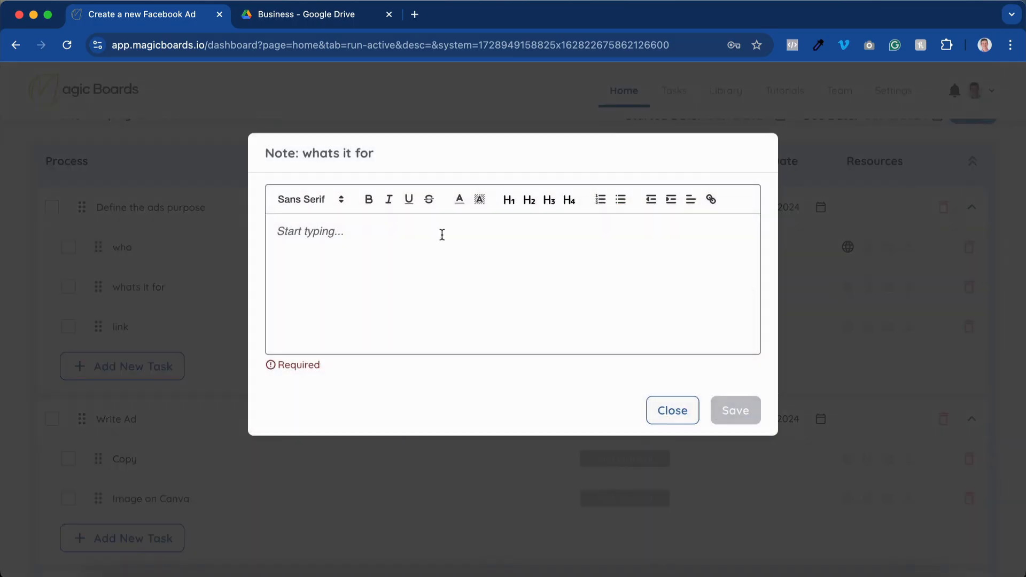
{"action": "left_click", "coordinate": [393, 236]}
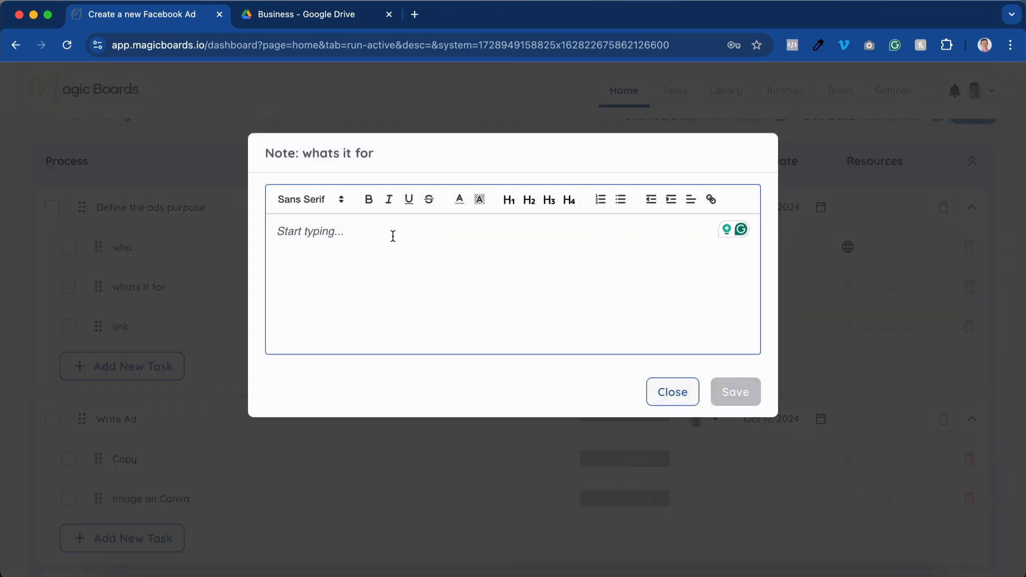
{"action": "type", "text": "tutroi"}
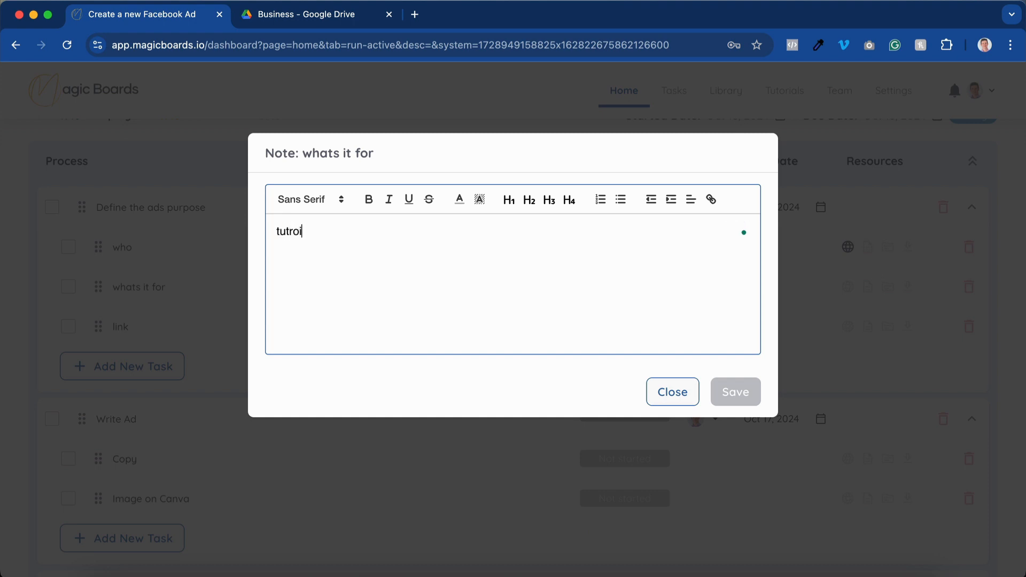
{"action": "type", "text": "al for using "}
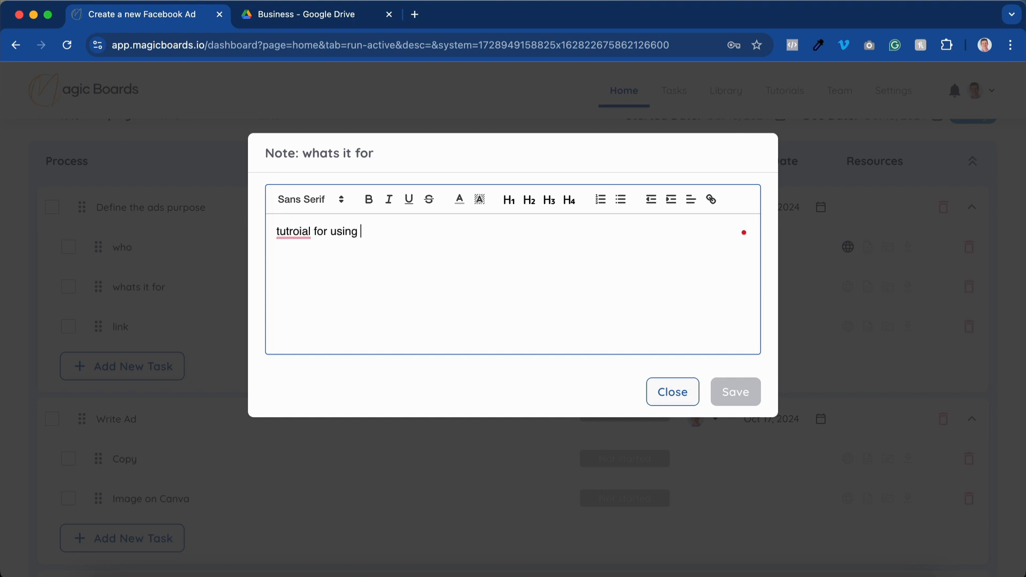
{"action": "type", "text": "resrouces in MagicBoards"}
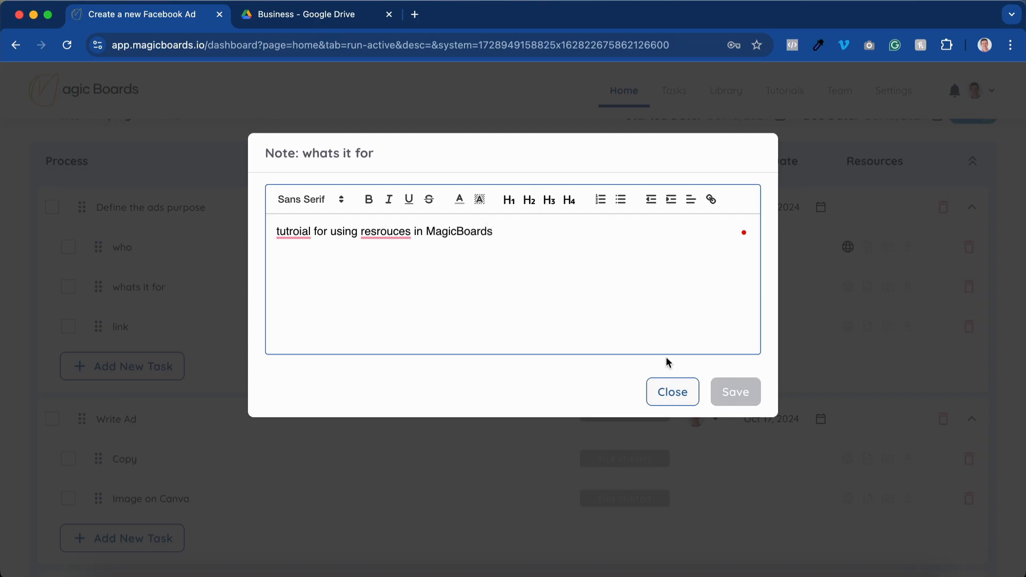
{"action": "left_click", "coordinate": [727, 393]}
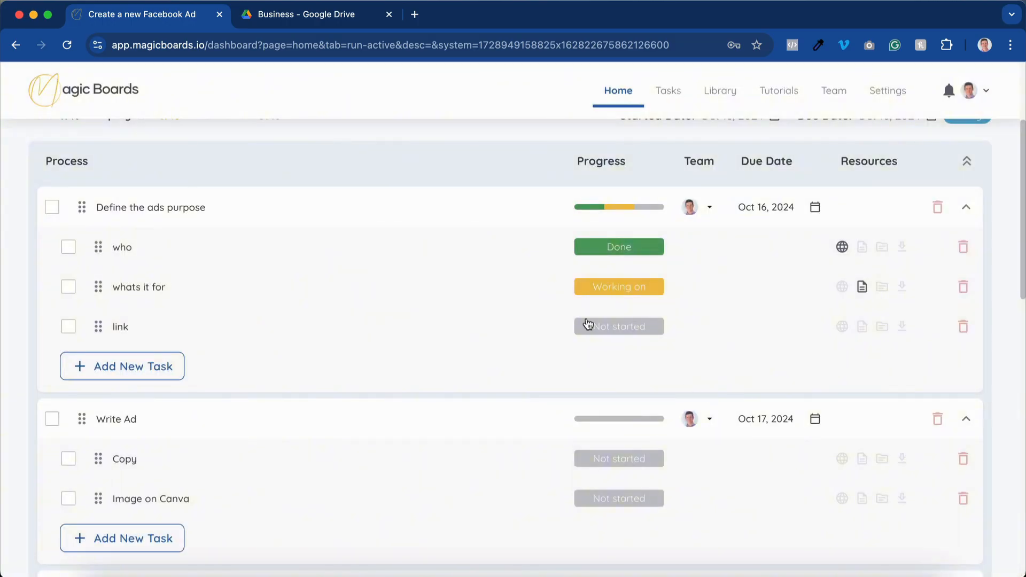
- Add the line "update here" beneath the existing text of the "whats it for" note, save it, and reopen the note to check it
{"action": "left_click", "coordinate": [862, 286]}
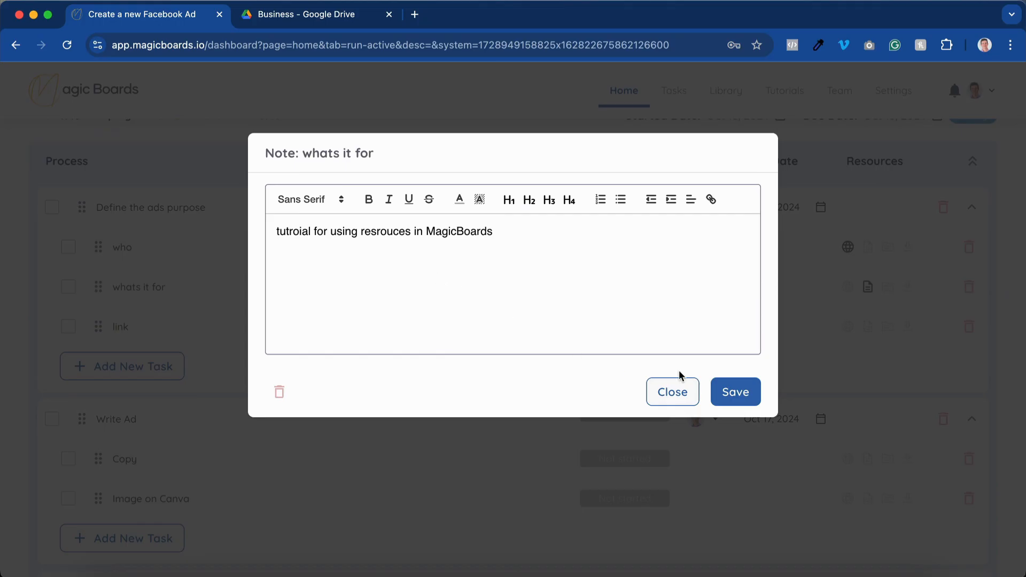
{"action": "left_click", "coordinate": [506, 235]}
{"action": "key", "text": "Return"}
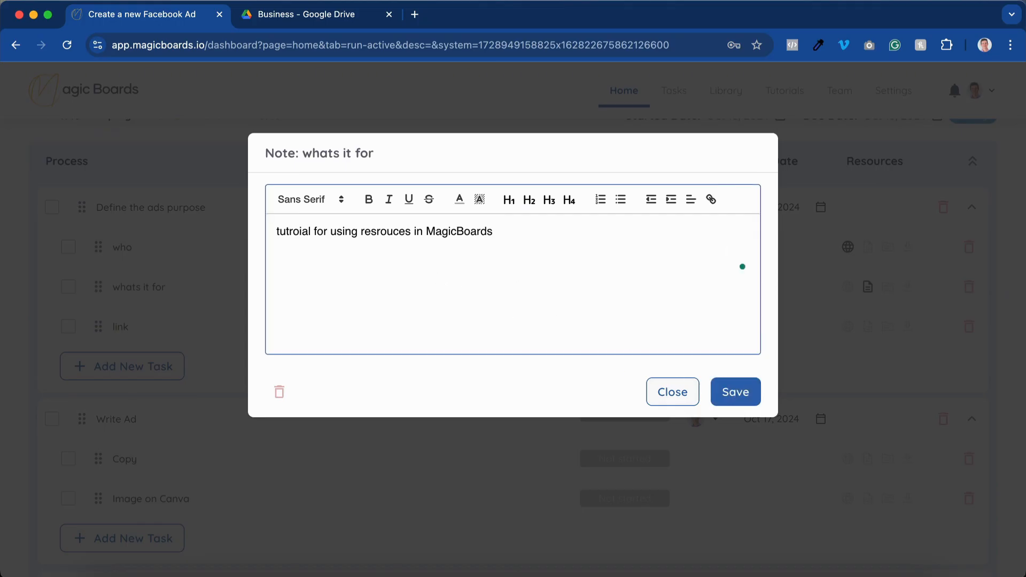
{"action": "type", "text": "update here"}
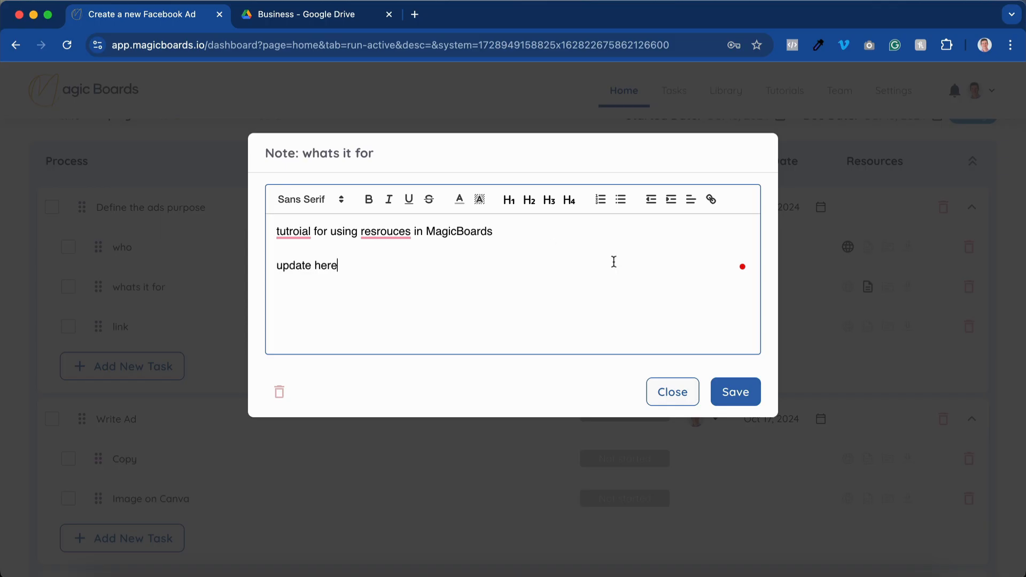
{"action": "left_click", "coordinate": [727, 400]}
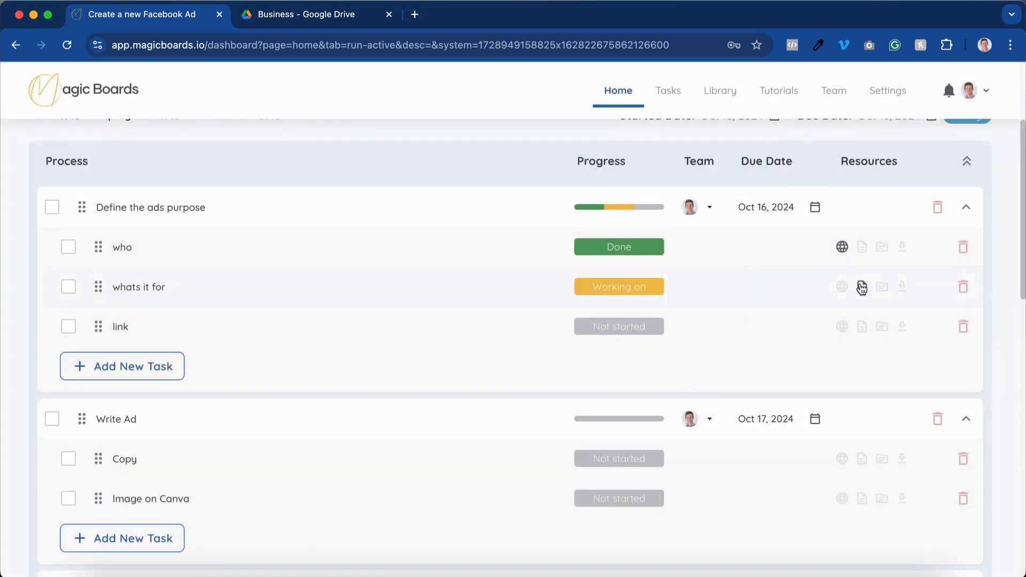
{"action": "left_click", "coordinate": [863, 288]}
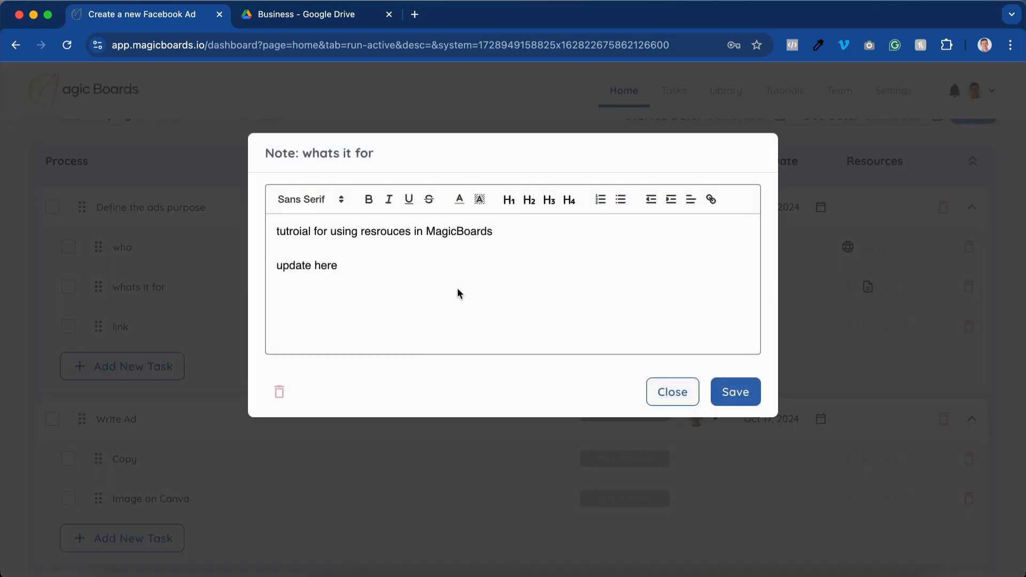
{"action": "left_click", "coordinate": [728, 392]}
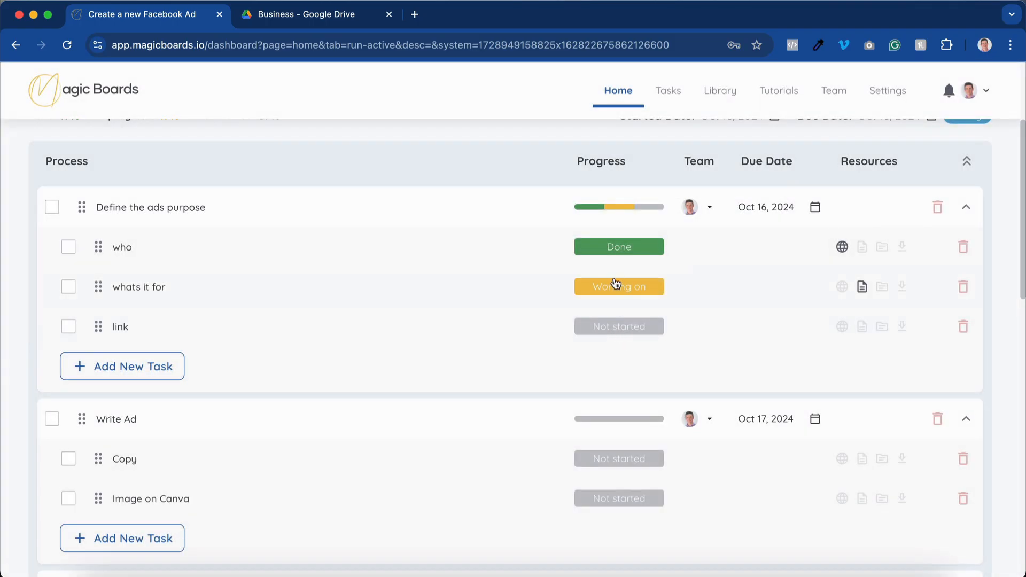
- Set the progress of the "whats it for" task to Done and of the "link" task to Working on
{"action": "left_click", "coordinate": [618, 289]}
{"action": "left_click", "coordinate": [617, 380]}
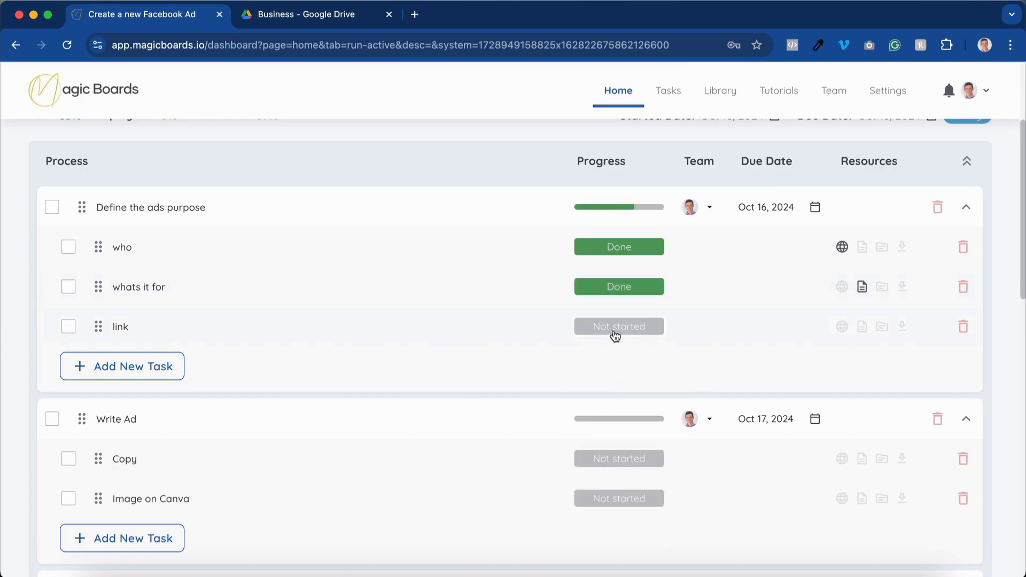
{"action": "left_click", "coordinate": [619, 336]}
{"action": "left_click", "coordinate": [615, 376]}
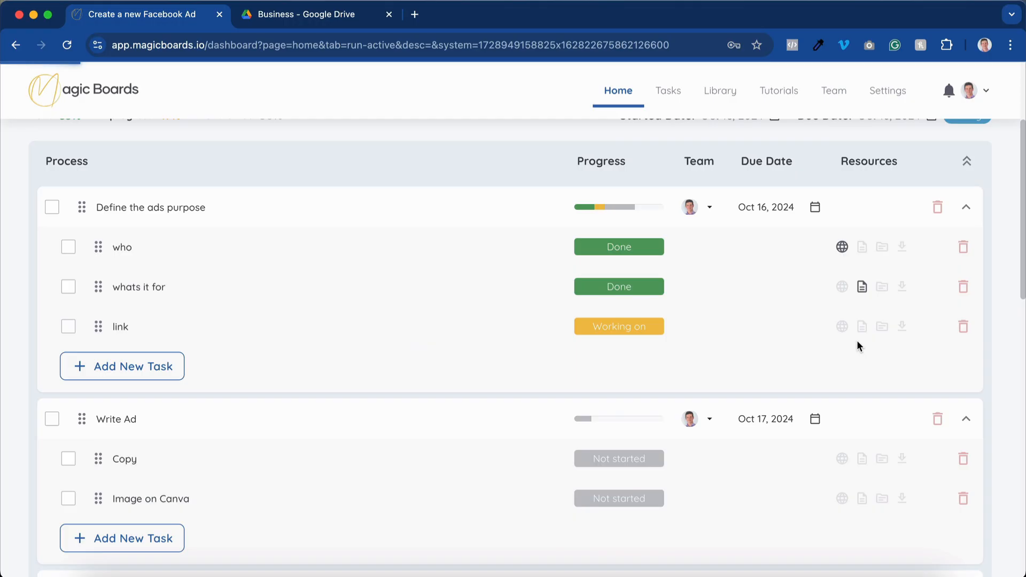
- Upload the "The-Seven-Figure-Professional" PDF from the Desktop as the "link" task's download resource and save it
{"action": "left_click", "coordinate": [902, 328]}
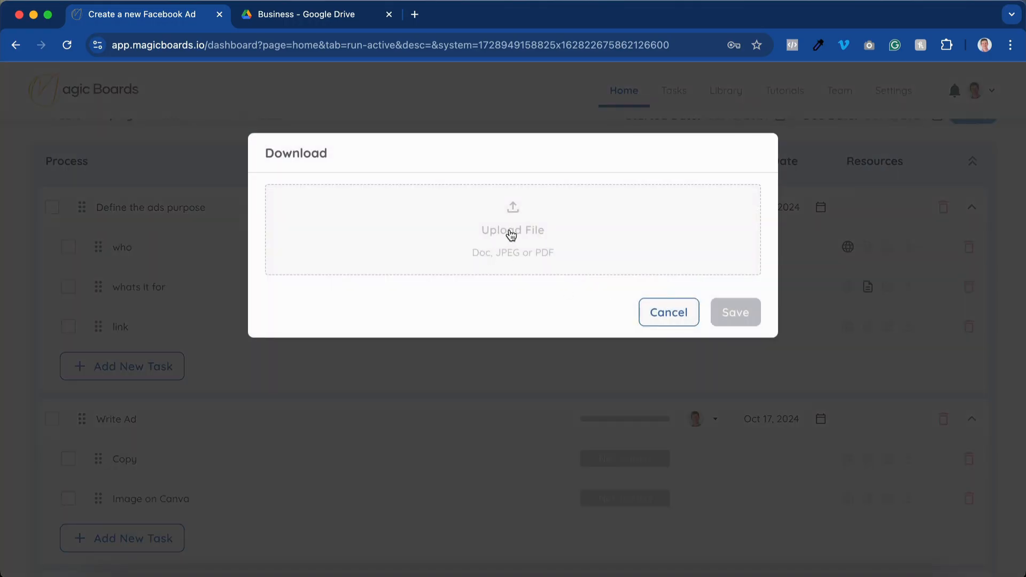
{"action": "left_click", "coordinate": [513, 236]}
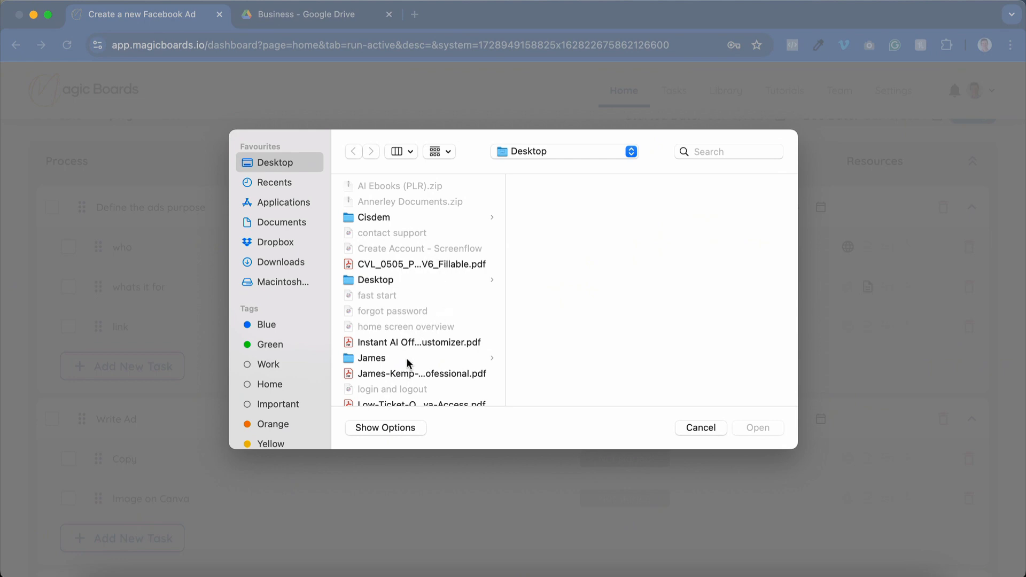
{"action": "left_click", "coordinate": [389, 374]}
{"action": "left_click", "coordinate": [757, 429]}
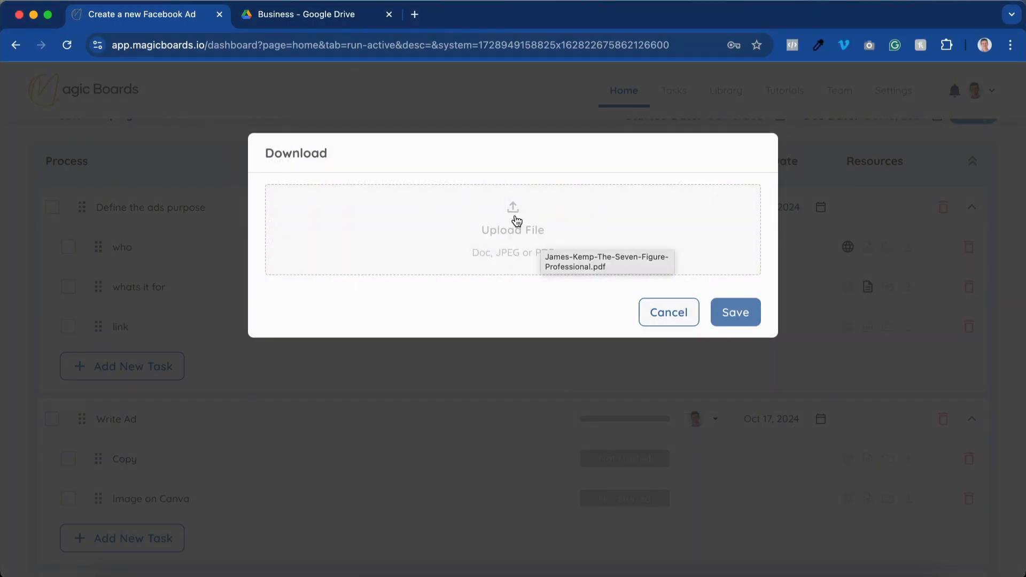
{"action": "left_click", "coordinate": [736, 312]}
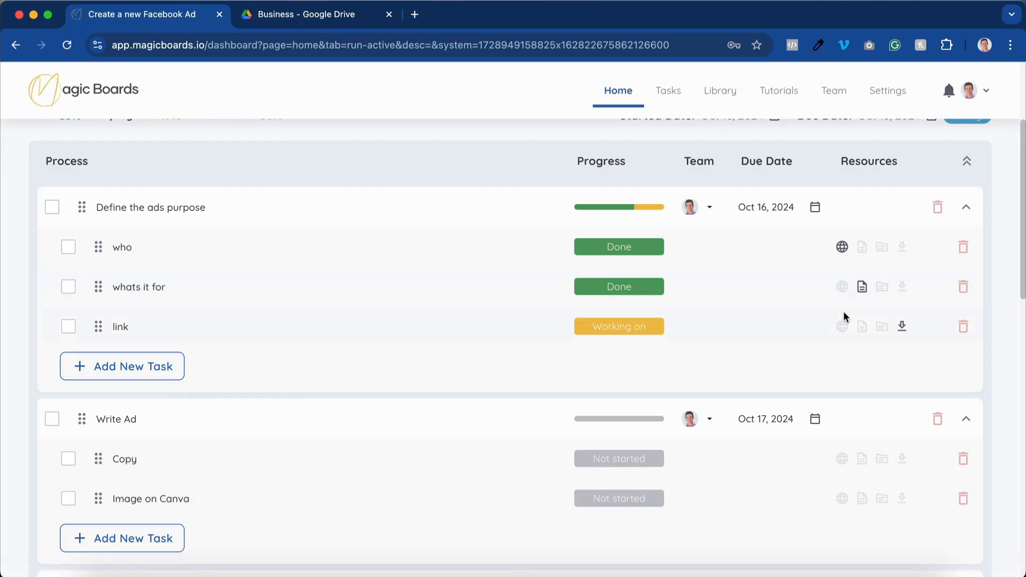